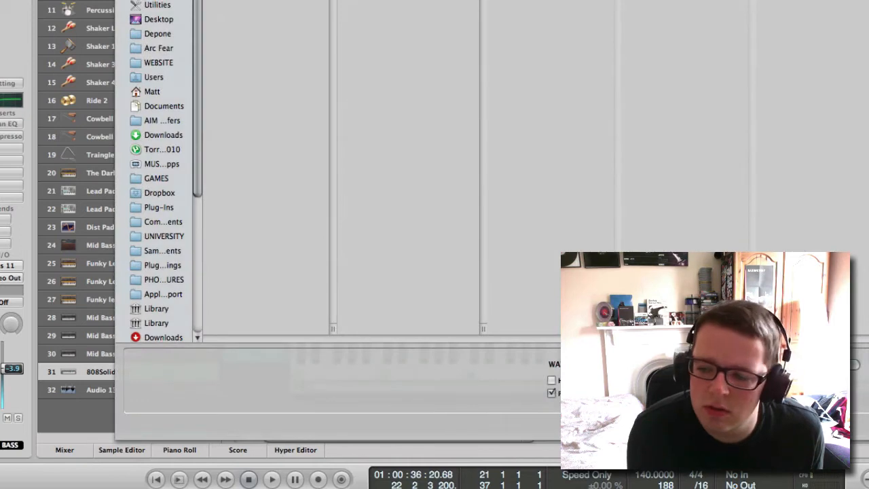
Open the BD7510.WAV sample of the 808 Solid Sub instrument in the Sample Editor and shift the EXS24 window off the waveform
key(Return)
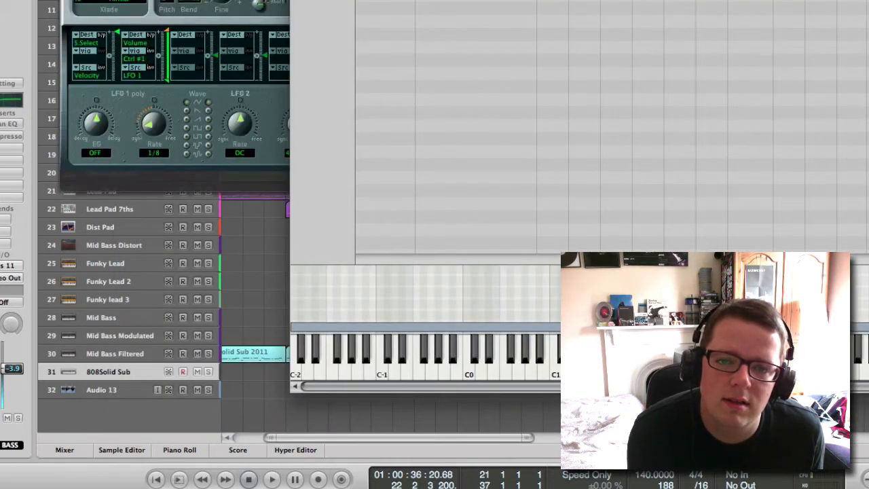
key(w)
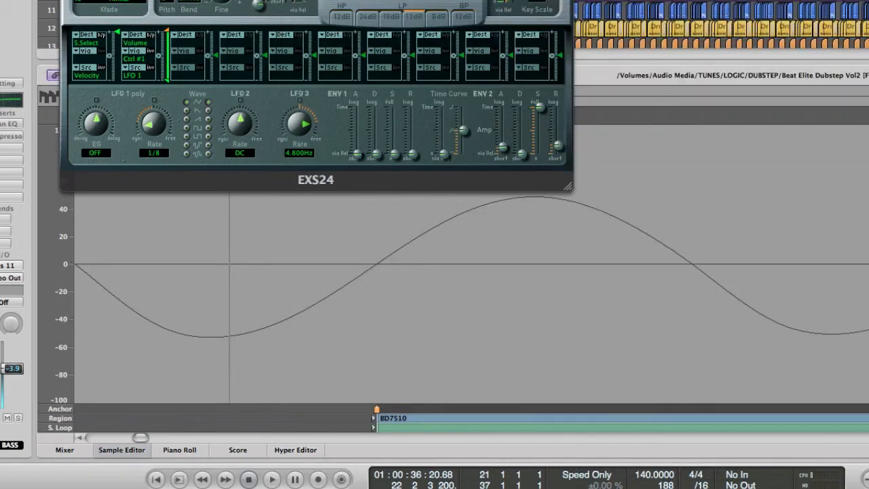
drag(315, 180, 264, 81)
click(583, 76)
Examine the BD7510 waveform, from its decaying tail down to the individual wave cycles around the marked region
key(ctrl+Left)
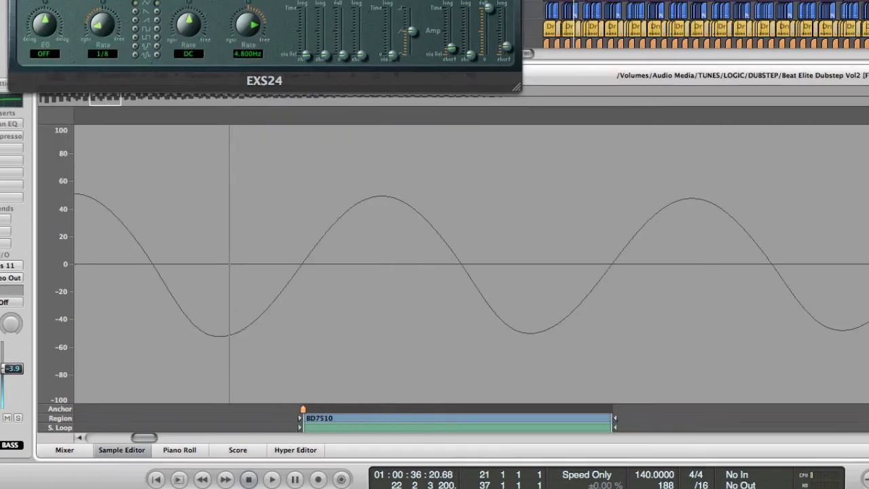
key(ctrl+Left)
key(ctrl+Left)
key(ctrl+Left)
key(ctrl+Left)
key(ctrl+Left)
key(ctrl+Left)
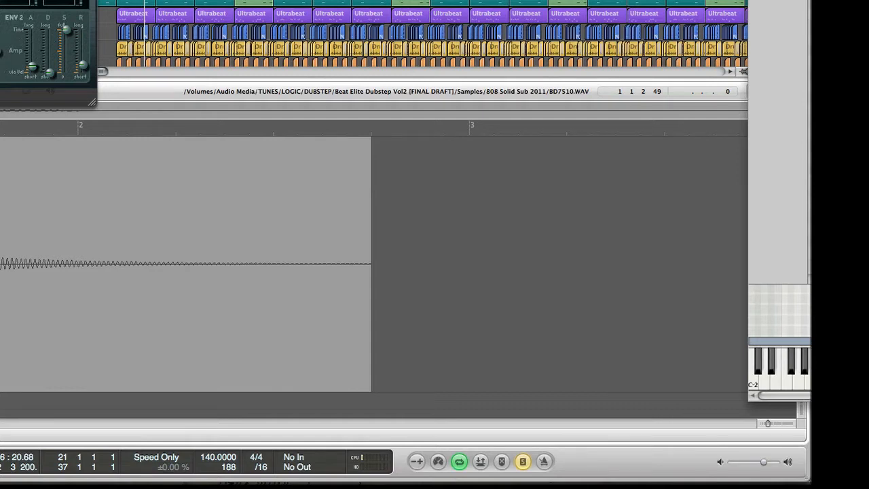
key(ctrl+Right)
key(ctrl+Right)
key(ctrl+Right)
key(ctrl+Right)
key(ctrl+Right)
key(ctrl+Right)
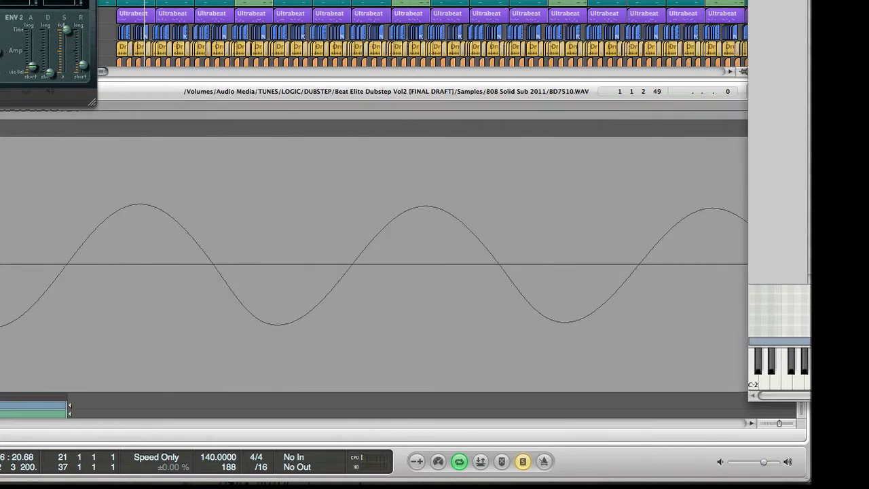
key(ctrl+Left)
key(ctrl+Left)
key(ctrl+Left)
scroll(373, 264, left, 5)
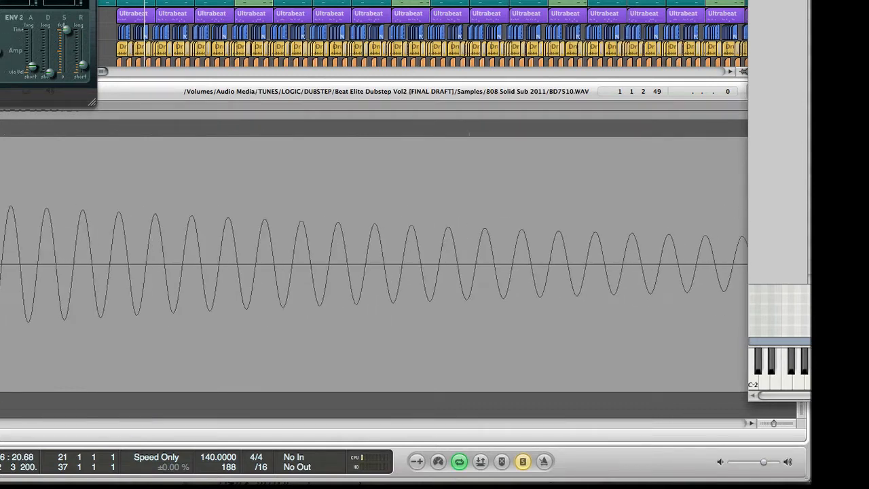
key(ctrl+Left)
key(ctrl+Right)
key(ctrl+Right)
key(ctrl+Right)
key(ctrl+Right)
key(ctrl+Right)
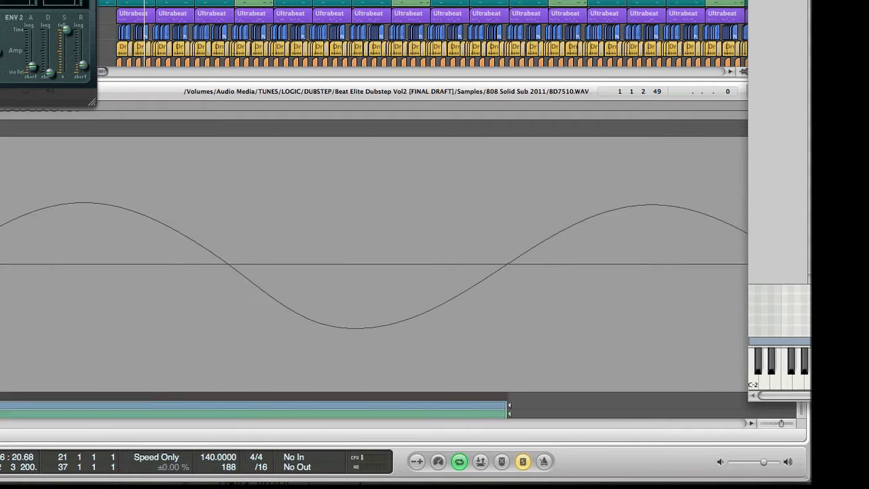
key(ctrl+Left)
key(ctrl+Left)
key(ctrl+Left)
key(ctrl+Left)
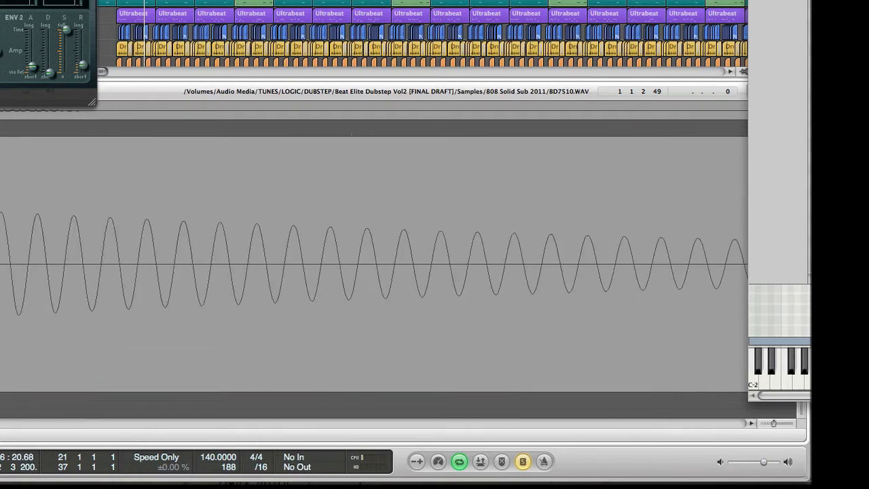
key(ctrl+Left)
key(ctrl+Left)
key(ctrl+Left)
key(ctrl+Right)
key(ctrl+Right)
key(ctrl+Right)
key(ctrl+Right)
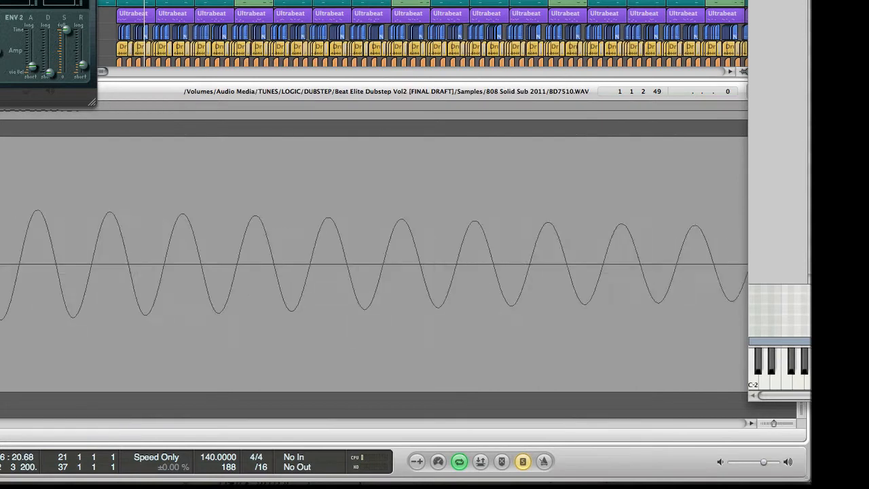
key(ctrl+Right)
key(ctrl+Right)
key(ctrl+Left)
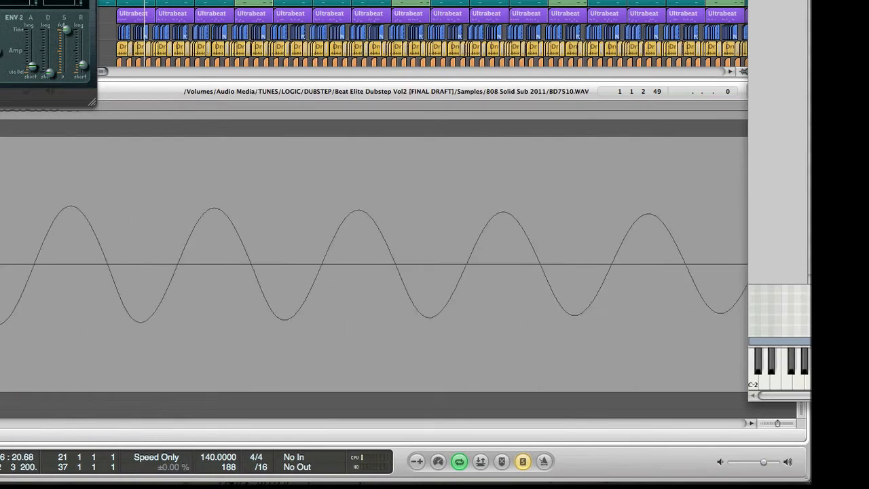
scroll(373, 264, left, 5)
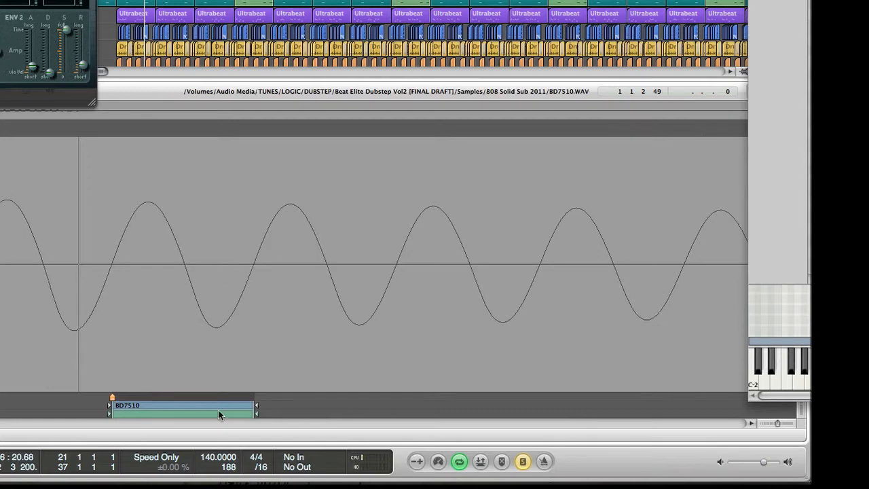
Select the audio of the single-cycle BD7510 region and examine where its start and end meet the zero line
drag(255, 406, 255, 405)
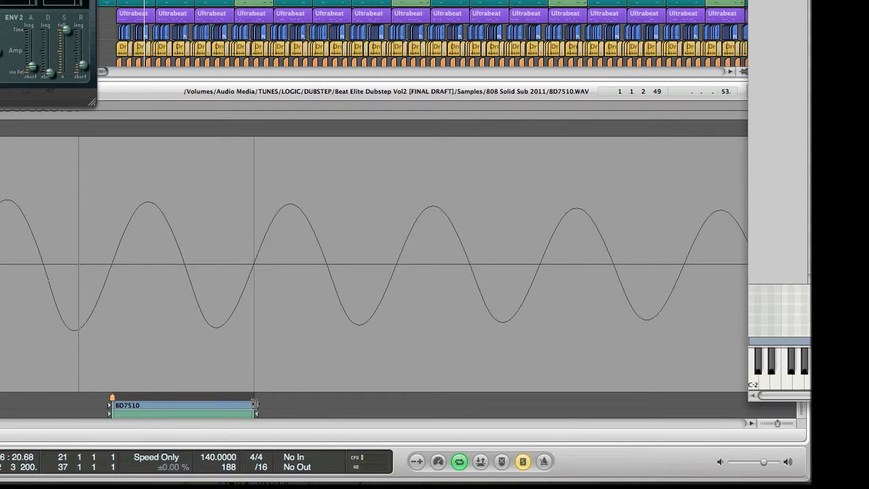
click(209, 402)
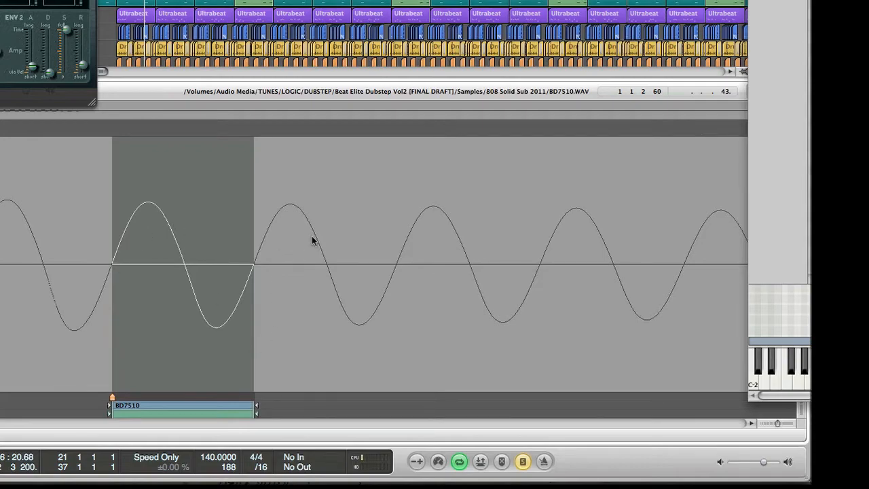
key(ctrl+Right)
key(ctrl+Right)
key(ctrl+Right)
key(ctrl+Right)
key(ctrl+Right)
key(ctrl+Right)
key(ctrl+Left)
key(ctrl+Left)
key(ctrl+Left)
key(ctrl+Left)
key(ctrl+Left)
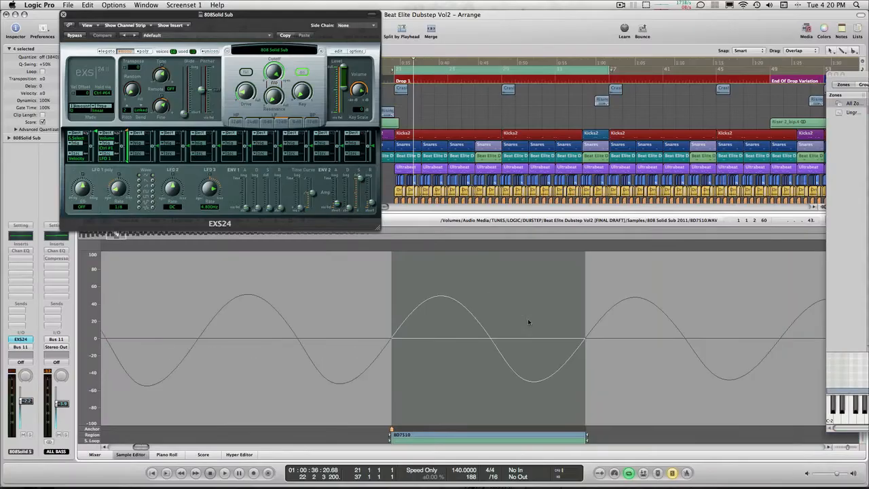
key(ctrl+Right)
key(ctrl+Right)
key(ctrl+Right)
key(ctrl+Right)
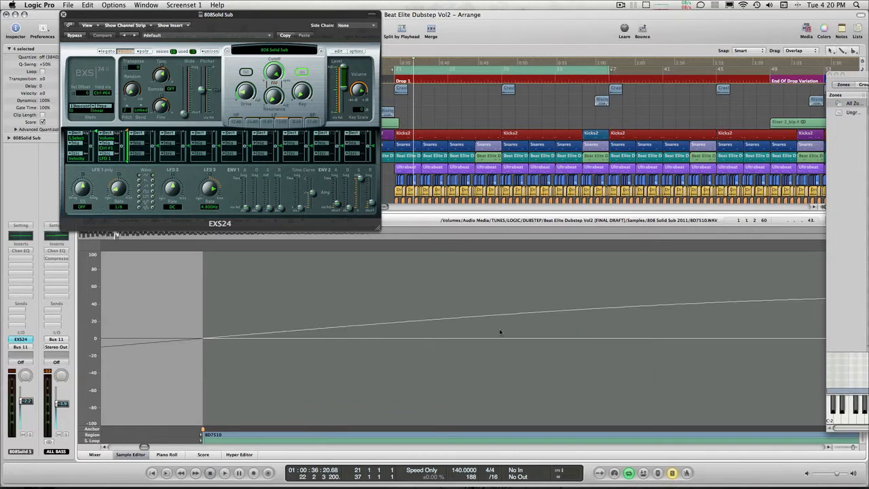
scroll(499, 328, right, 5)
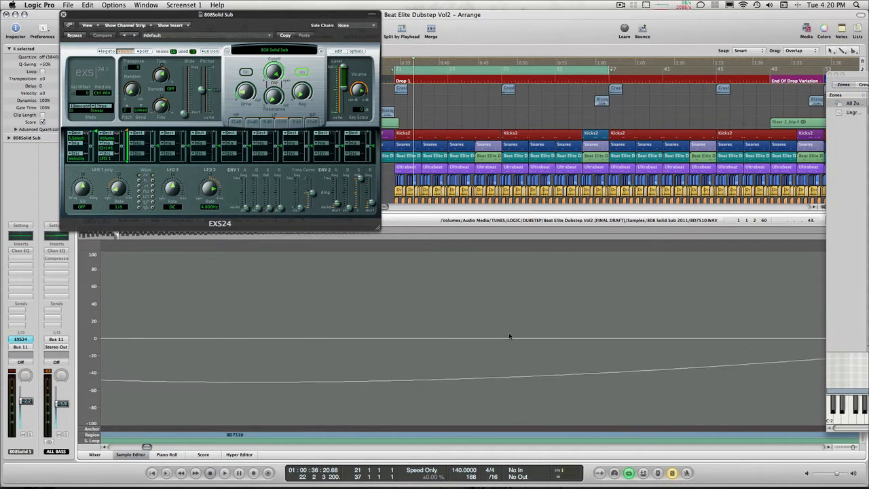
scroll(509, 334, right, 3)
key(ctrl+Left)
key(ctrl+Left)
key(ctrl+Left)
key(ctrl+Left)
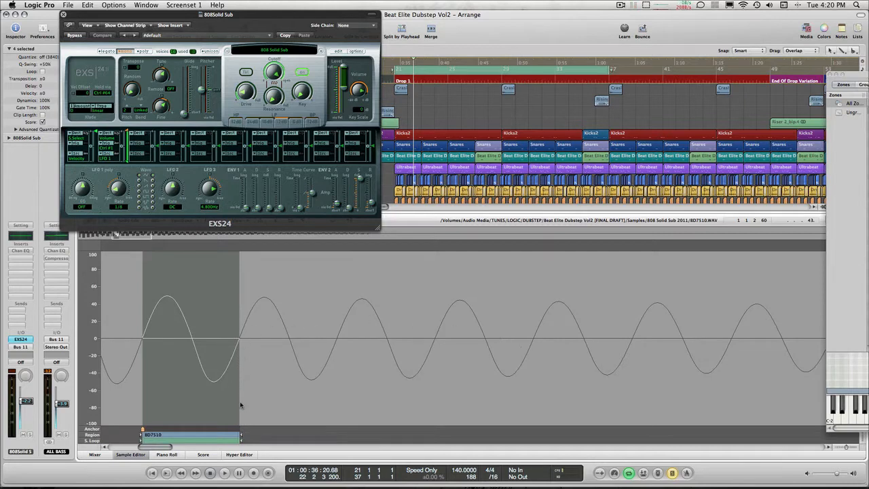
Try extending the BD7510 region to two wave cycles, and shorten it back to one
drag(240, 435, 337, 435)
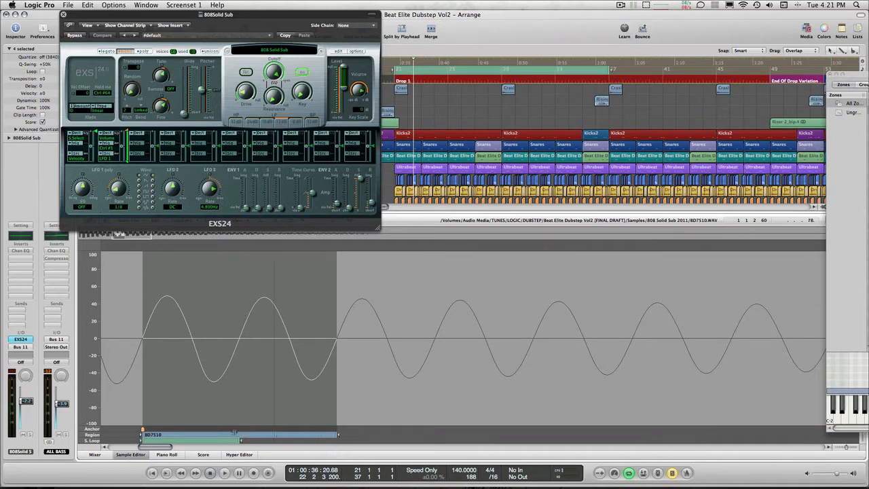
drag(234, 434, 239, 436)
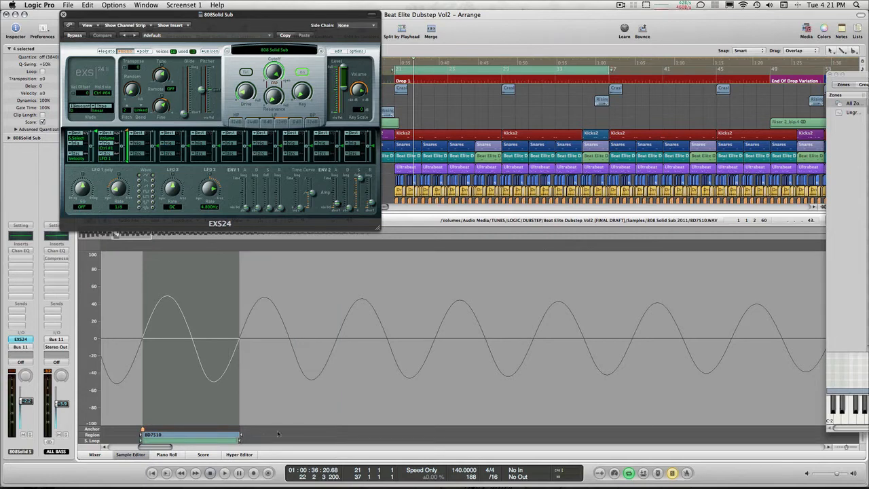
scroll(258, 356, left, 2)
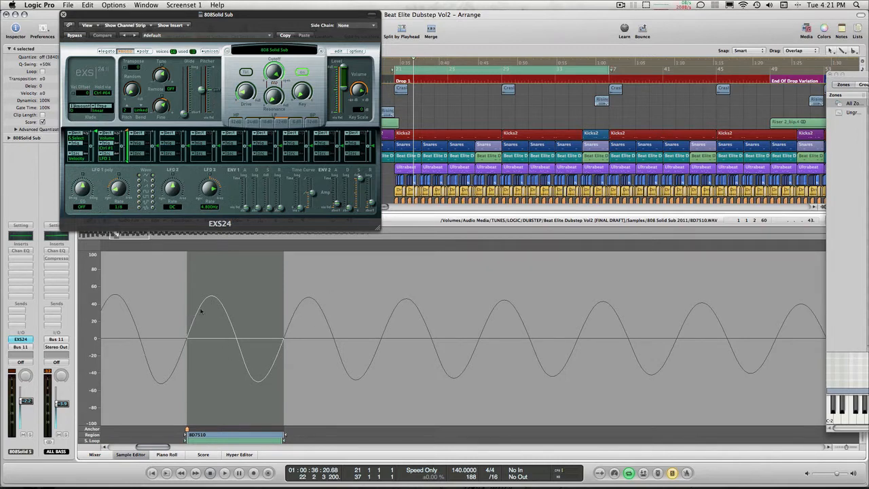
Audition the 808 Solid Sub sound with the on-screen typing keyboard, stepping down from octave 2 to octave 0
key(Caps_Lock)
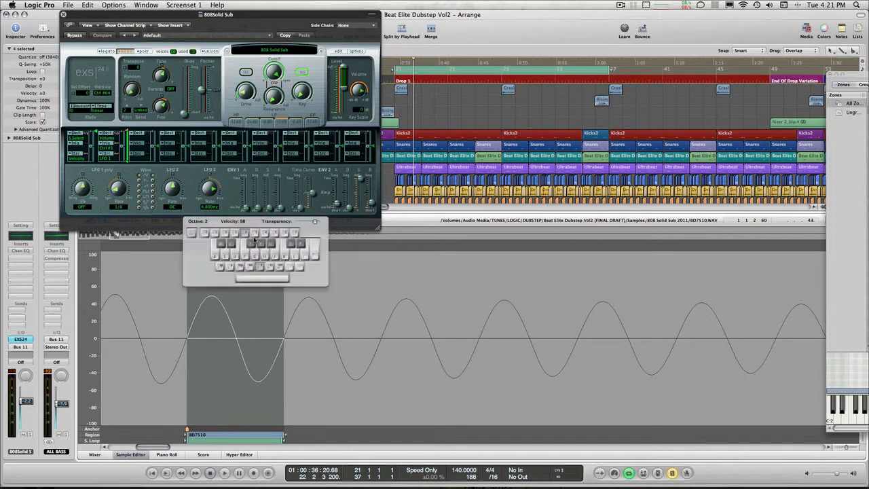
key(a)
key(k)
key(s)
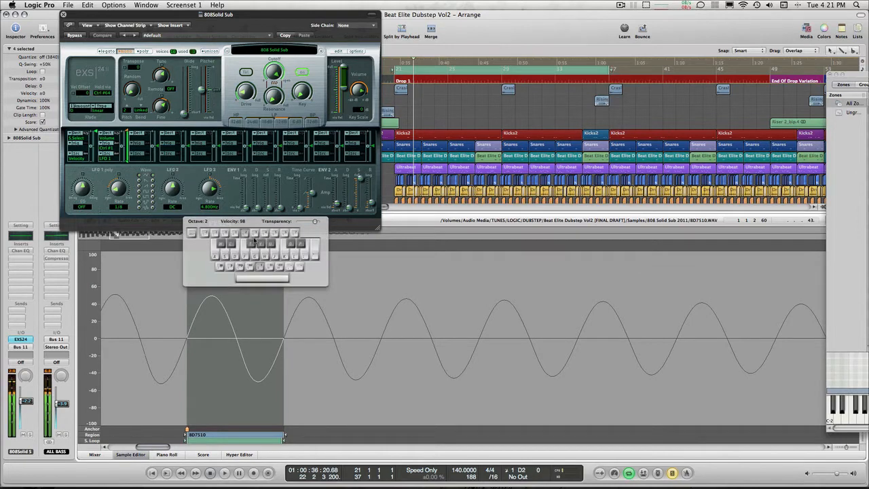
key(z)
key(a)
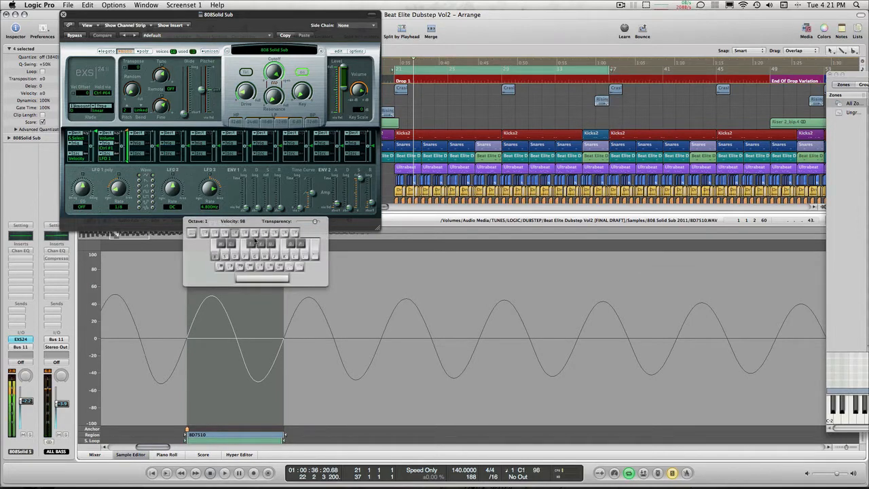
key(z)
key(a)
key(f)
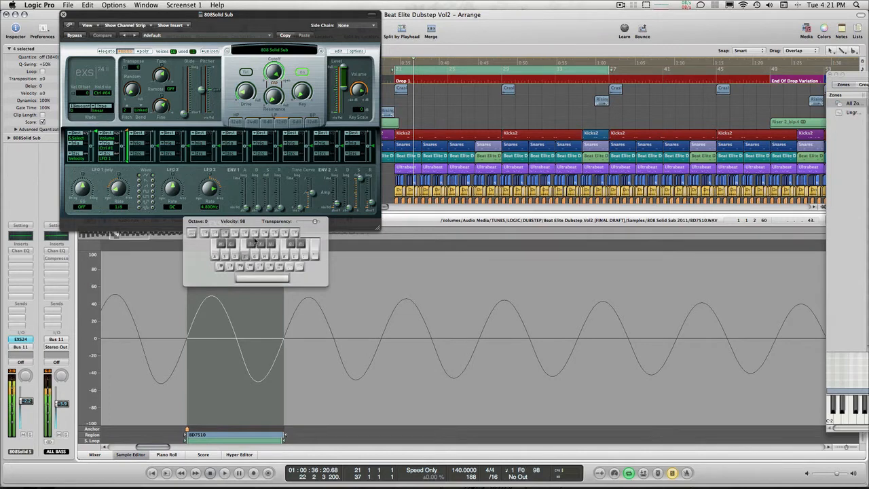
Play a low bass pattern at octave 0, try a note one octave higher, and put the typing keyboard away
key(s)
key(a)
key(a)
key(d)
key(a)
key(g)
key(a)
key(a)
key(f)
key(a)
key(a)
key(d)
key(g)
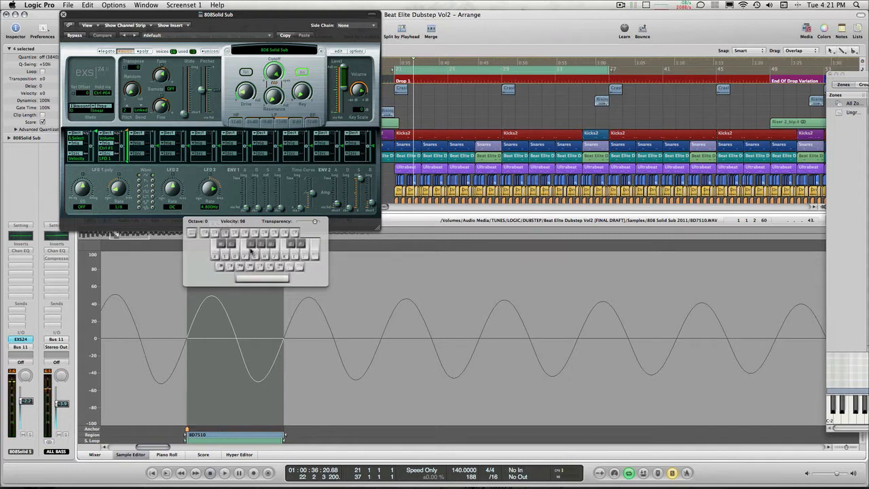
key(x)
key(f)
key(Caps_Lock)
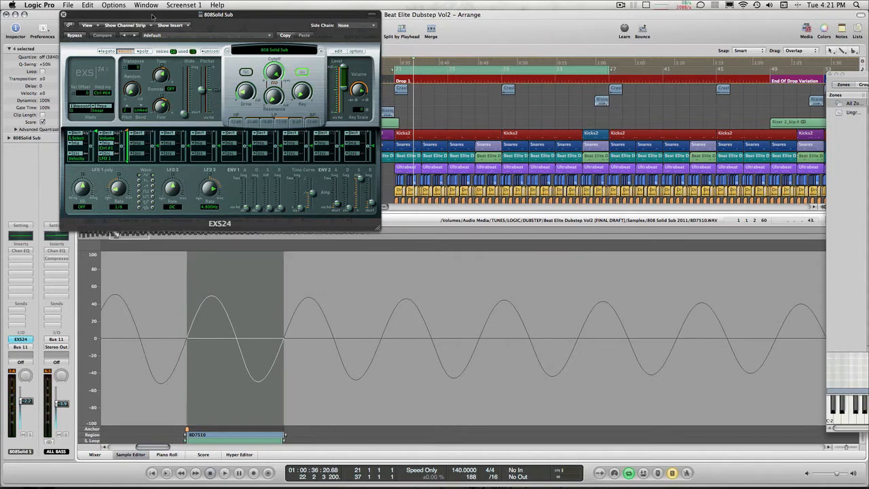
Close the EXS24 Instrument Editor without saving, and close the EXS24 plug-in window and the Sample Editor
drag(155, 17, 518, 78)
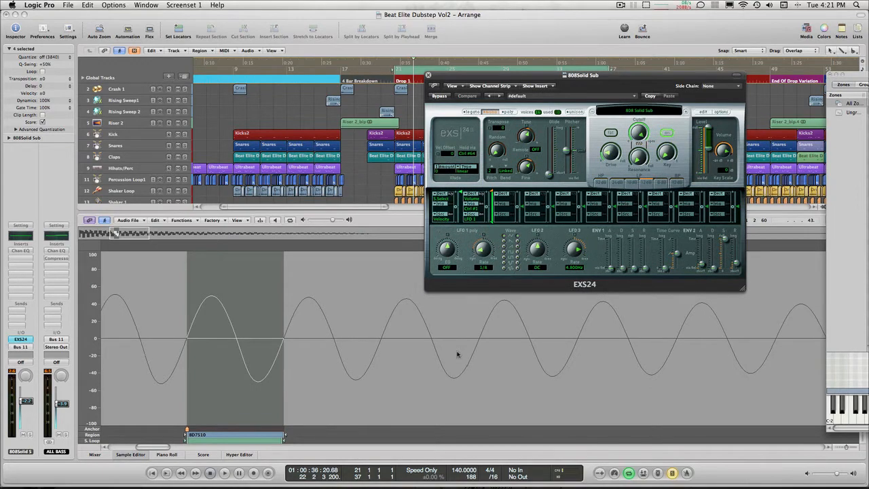
drag(866, 75, 101, 82)
click(65, 81)
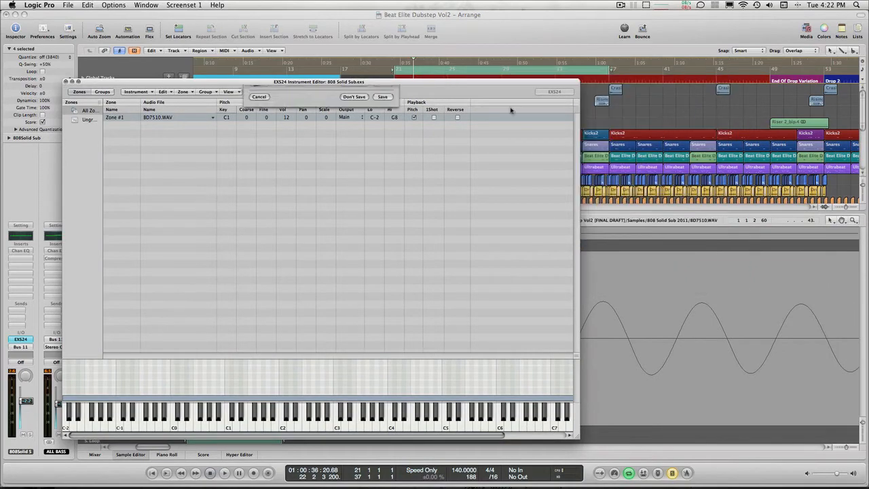
click(353, 128)
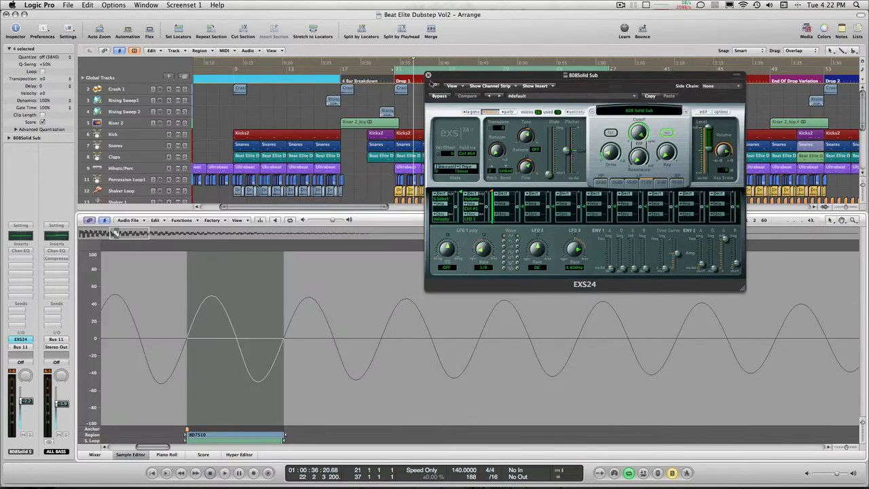
click(427, 74)
click(128, 454)
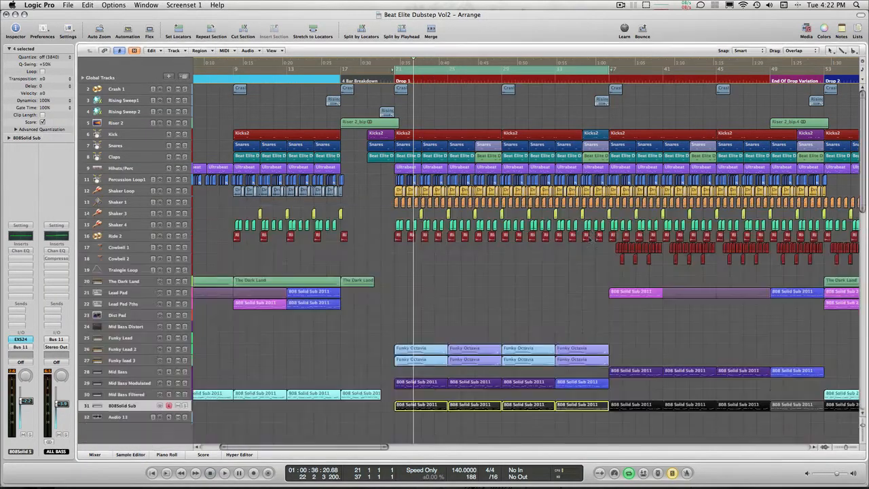
Glance at the mixer and audition the selected 808Solid Sub regions in Drop 1, alone and with the Mid Bass Modulated regions added
key(super+2)
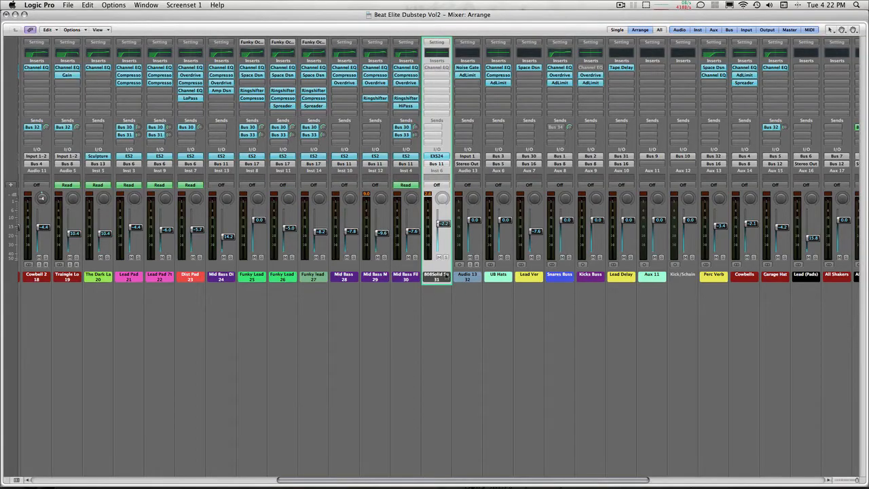
key(super+w)
key(space)
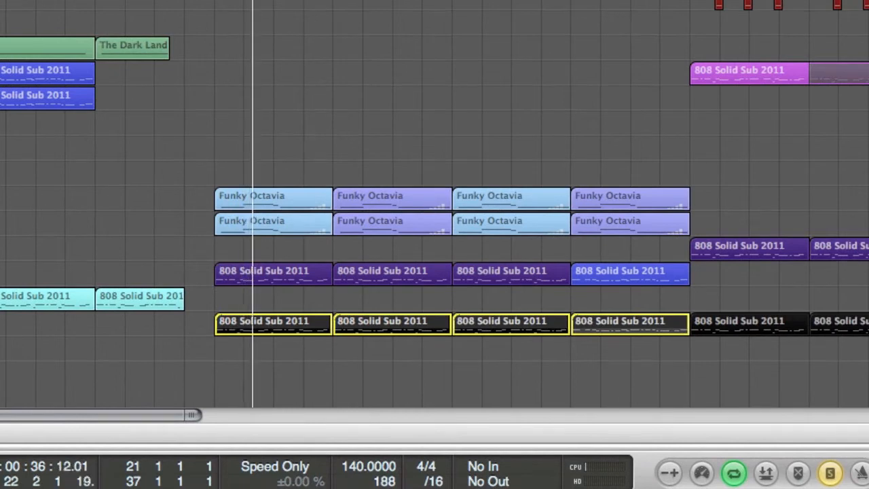
key(space)
shift+click(274, 274)
key(space)
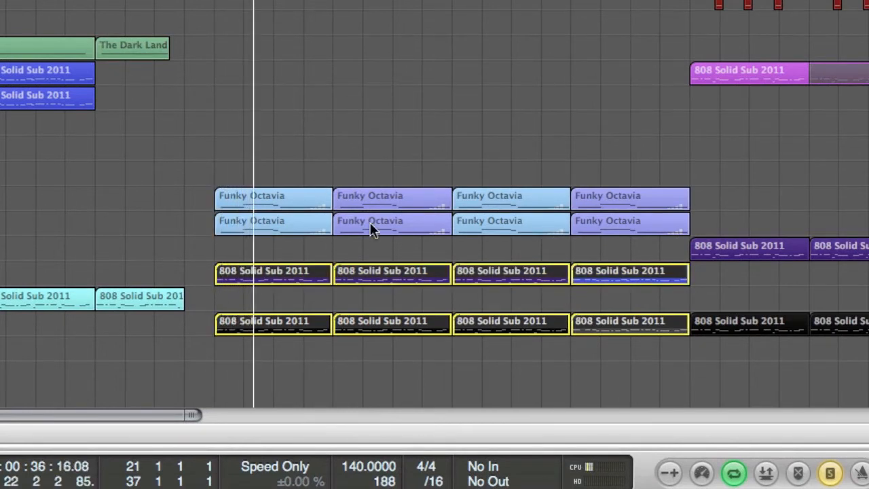
Deselect all regions and set the cycle range from bar 37 to bar 53
click(453, 239)
scroll(453, 237, right, 8)
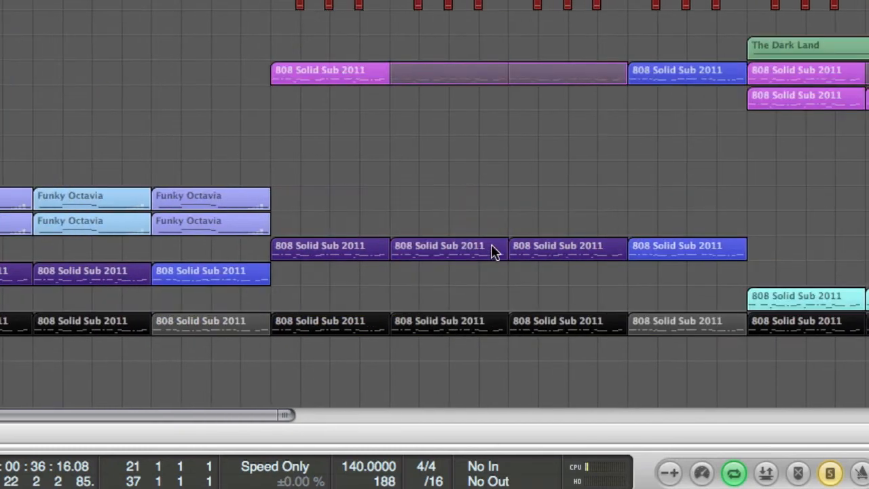
scroll(495, 251, right, 2)
drag(7, 1, 483, 2)
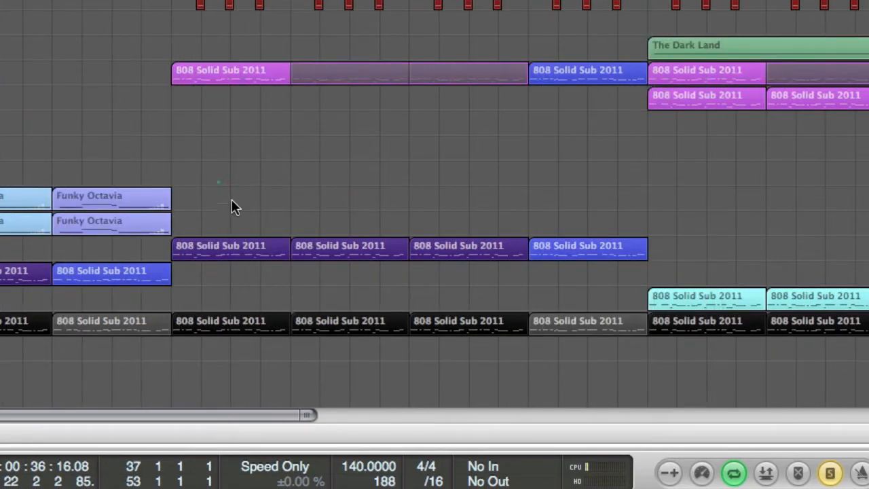
Select the four Mid Bass regions from bar 37 to bar 53, glance at the open plug-in window, and audition the regions soloed
drag(232, 201, 651, 258)
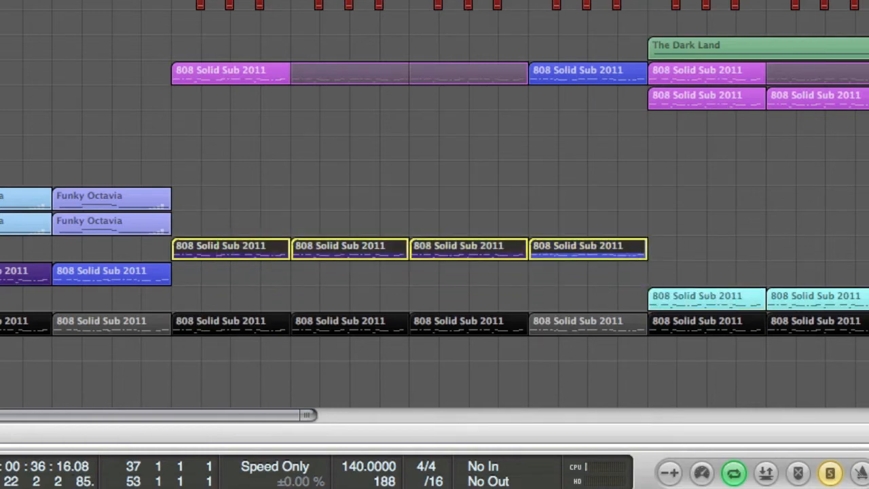
key(v)
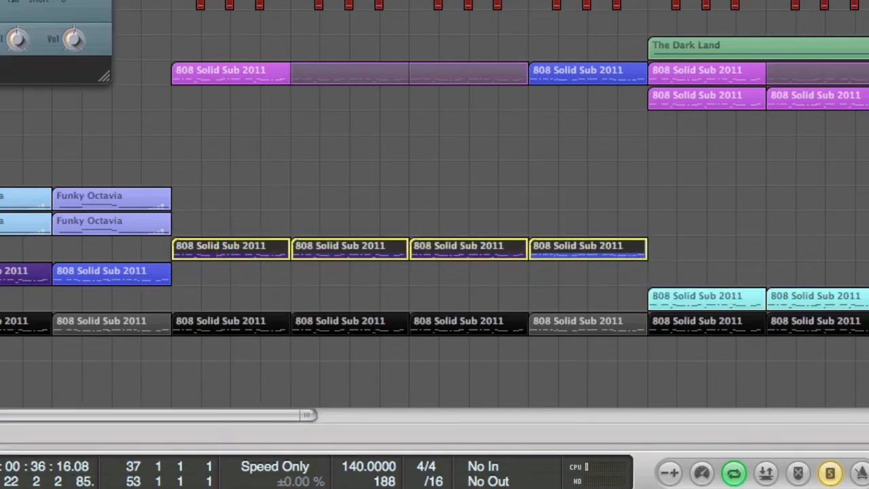
key(v)
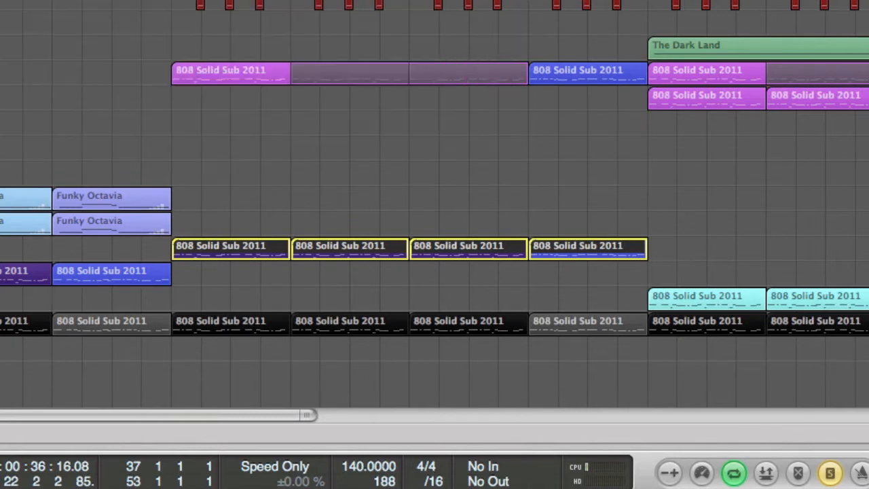
key(space)
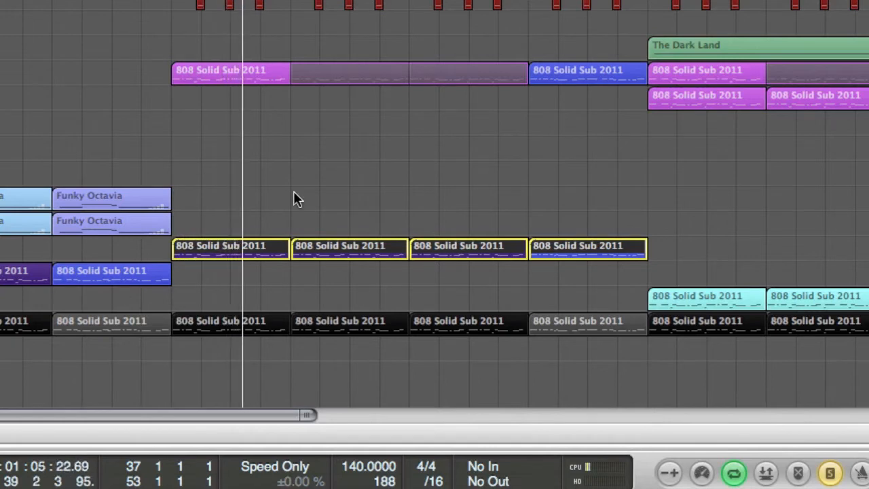
scroll(294, 190, left, 5)
key(space)
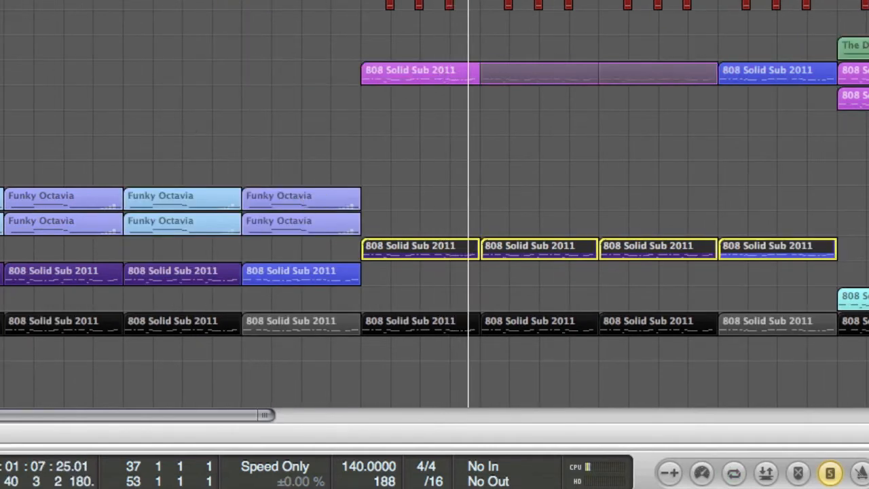
Compare the soloed Mid Bass Modulated regions before bar 37 with the Mid Bass regions after it, and turn solo off
drag(2, 298, 268, 269)
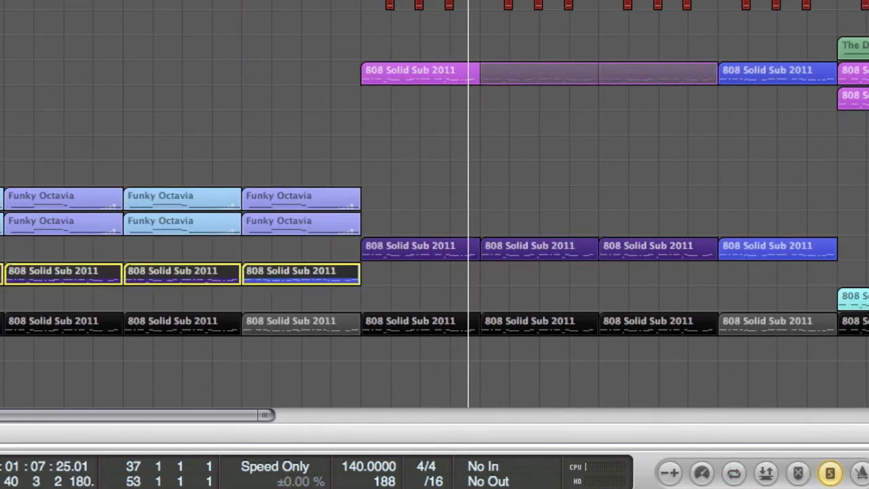
key(space)
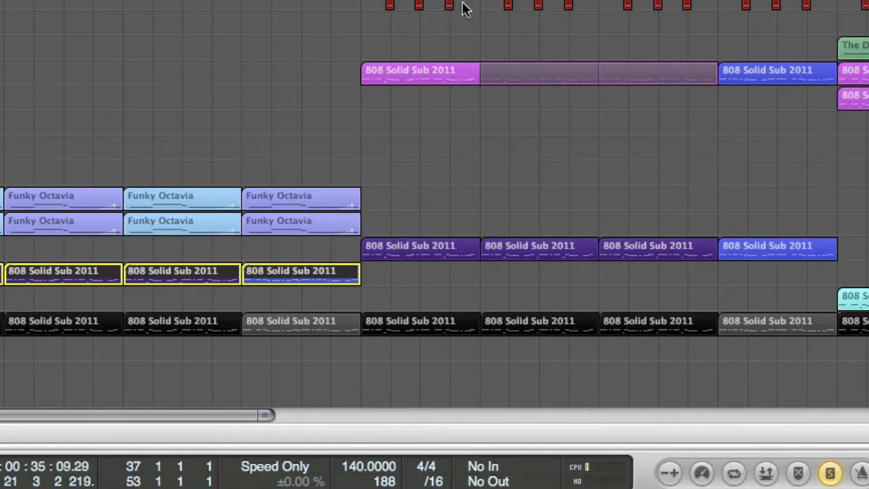
drag(405, 203, 766, 258)
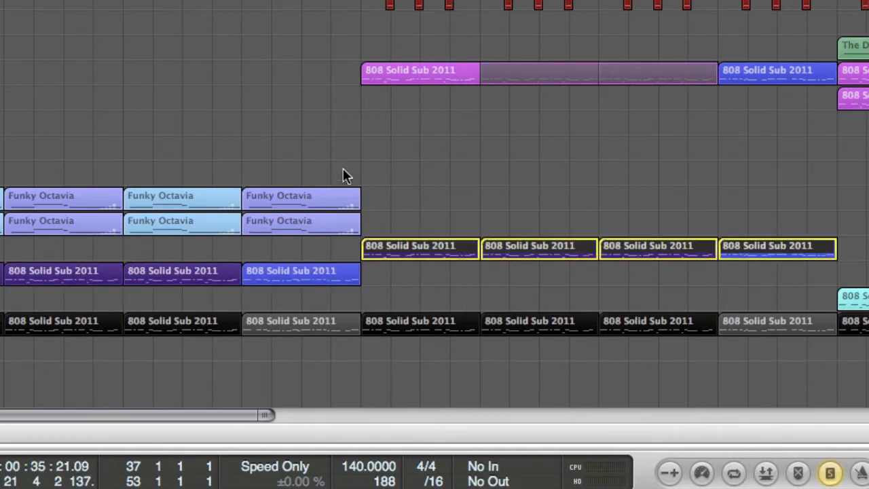
key(space)
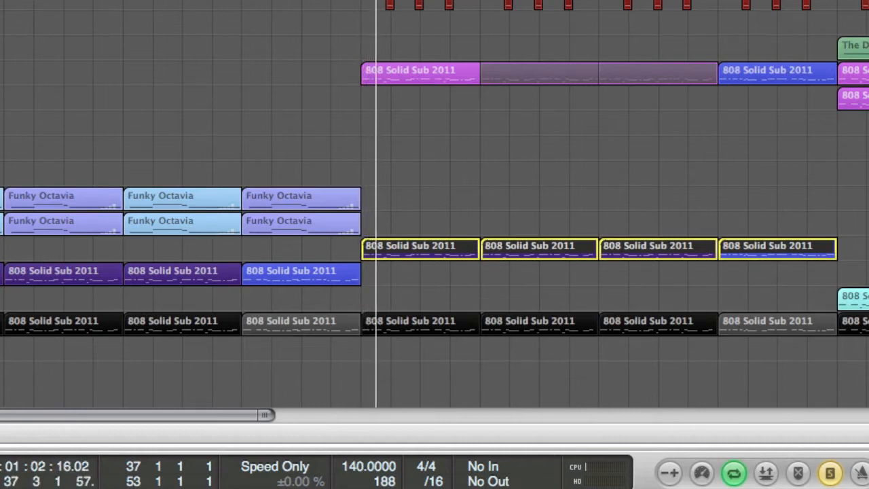
key(shift+d)
click(1, 248)
key(space)
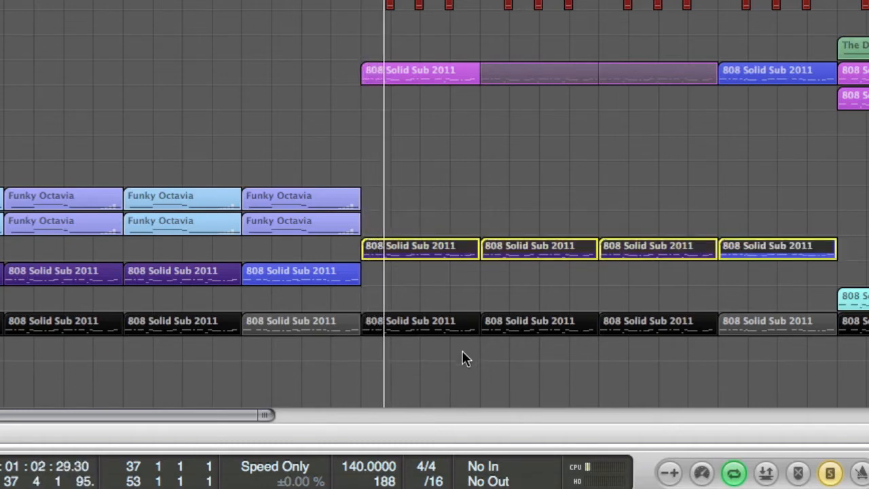
key(ctrl+s)
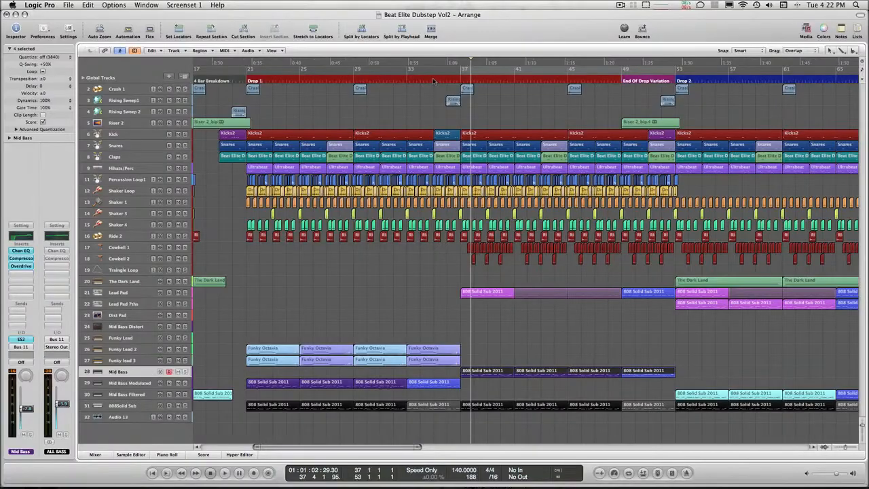
Play the full arrangement from just before bar 37 with all tracks audible
click(434, 80)
click(458, 80)
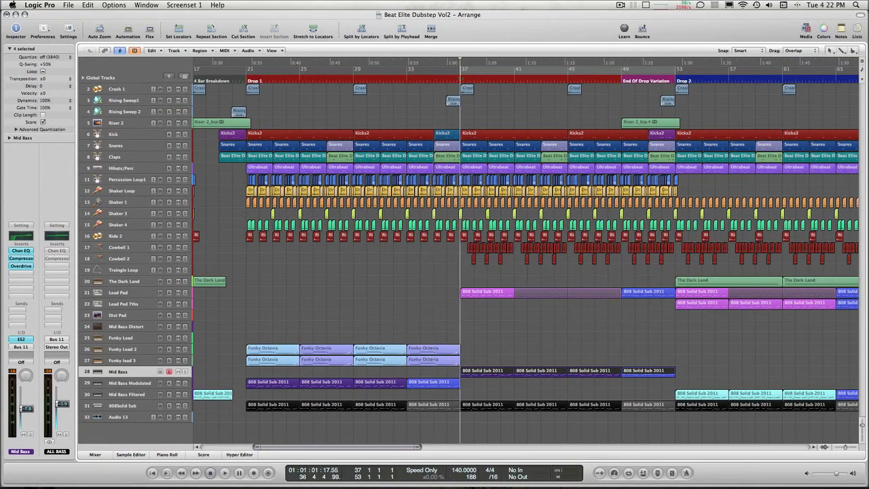
drag(460, 80, 542, 100)
key(ctrl+Left)
key(ctrl+Left)
key(ctrl+Left)
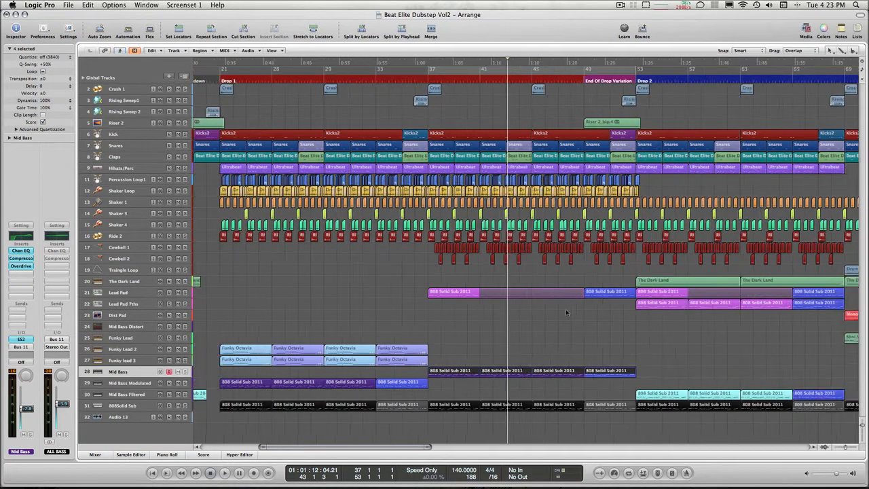
Solo the two Lead Pad regions between bars 37 and 53 and audition them from bar 37 with cycle on
drag(403, 296, 526, 303)
key(ctrl+s)
key(space)
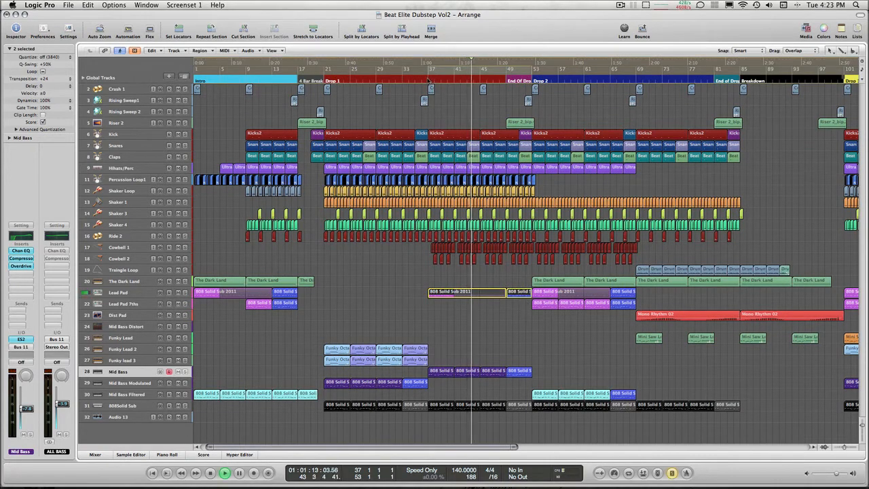
click(428, 81)
key(space)
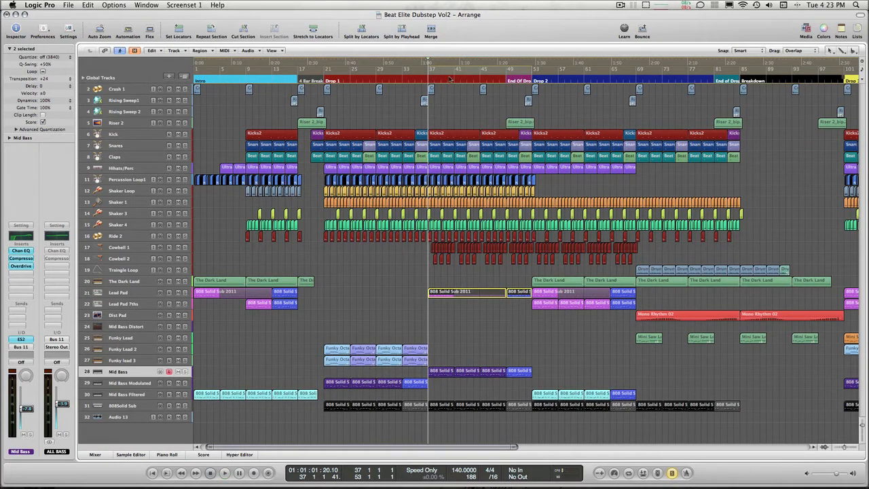
scroll(469, 114, left, 1)
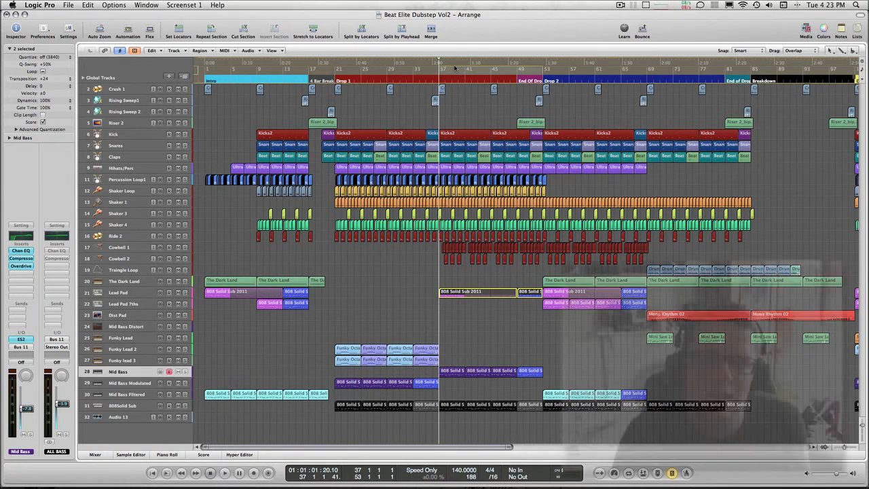
click(457, 69)
key(space)
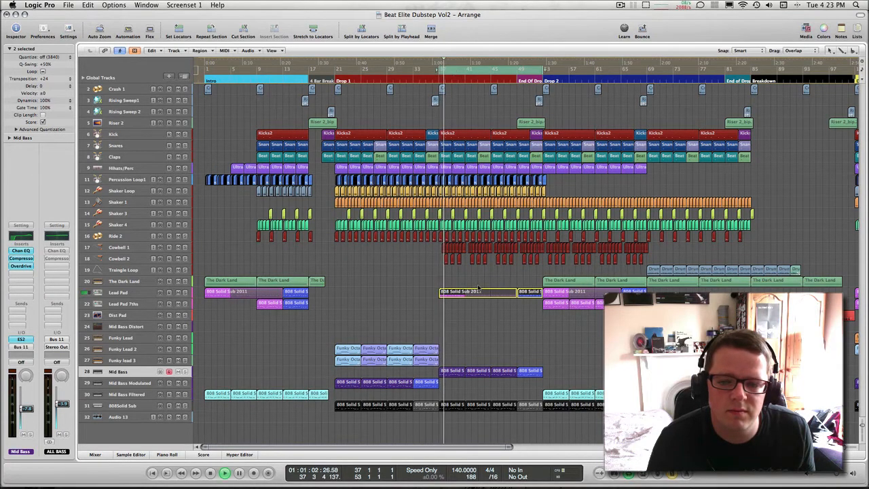
Select the Lead Pad track and examine its ES2 synth settings, and close the plug-in window
click(129, 293)
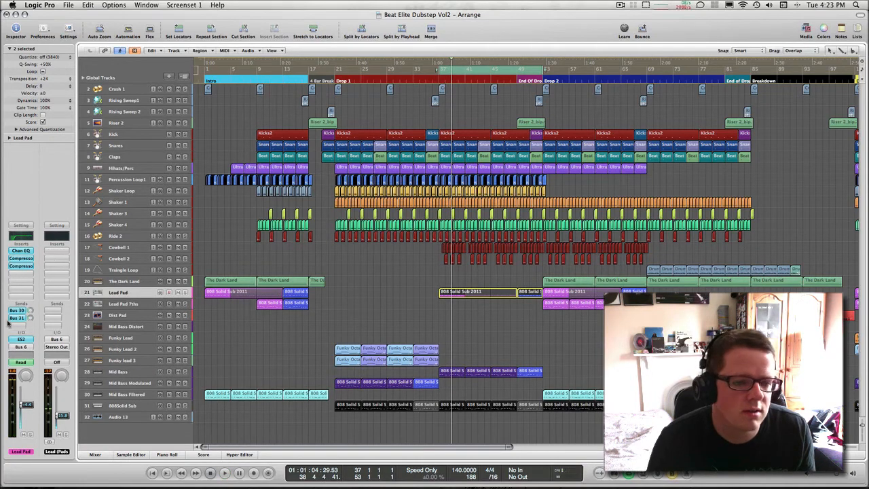
click(21, 339)
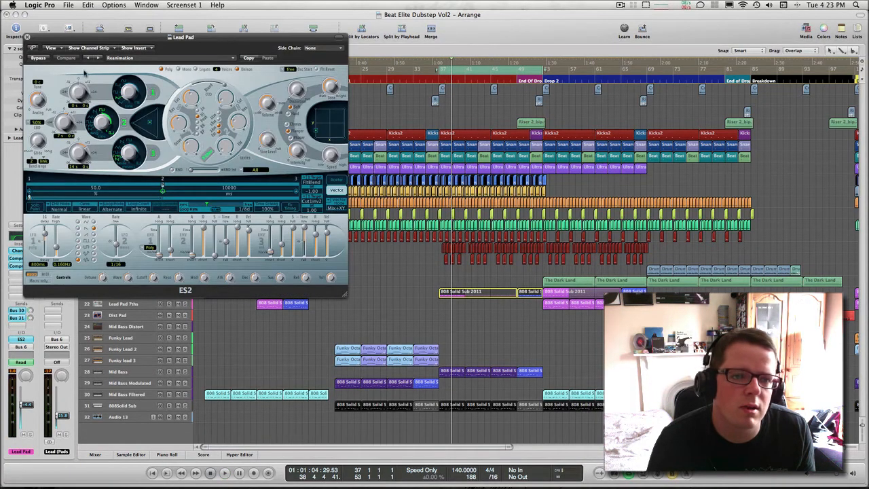
click(27, 37)
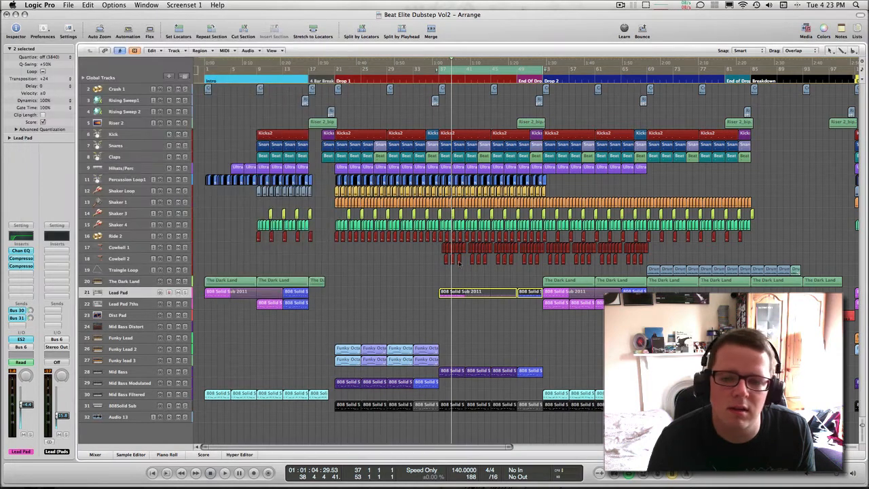
Turn off solo and cycle, zoom the arrangement out, and select the 808Solid Sub track
key(s)
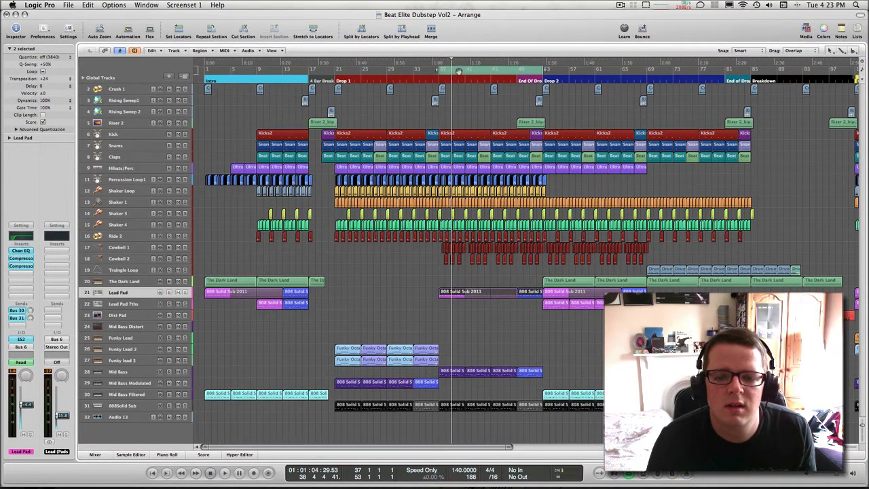
key(ctrl+Up)
key(ctrl+Up)
key(ctrl+Up)
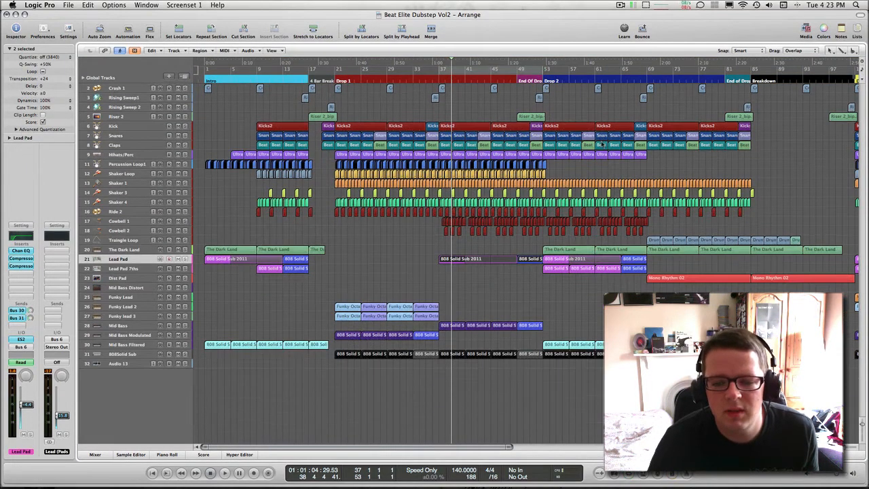
key(ctrl+Left)
click(117, 343)
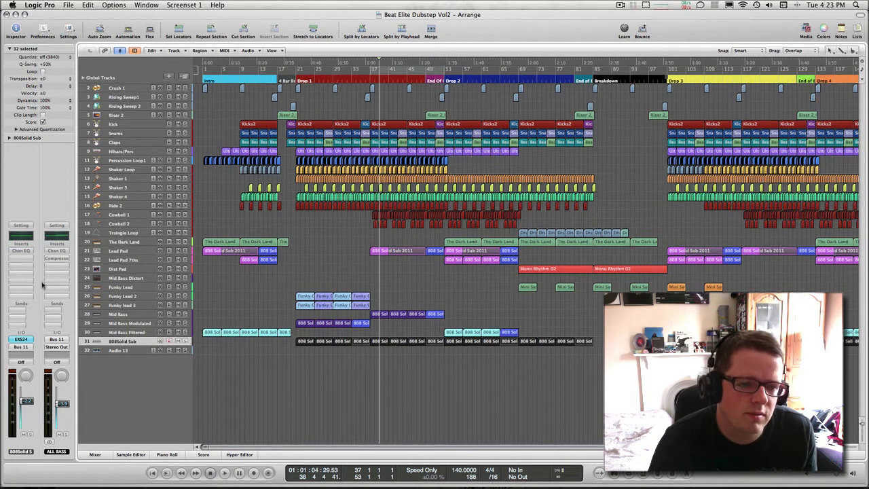
Open the mixer and examine how the bass and drum channels are routed to the ALL BASS and ALL DRUMS buses
key(super+2)
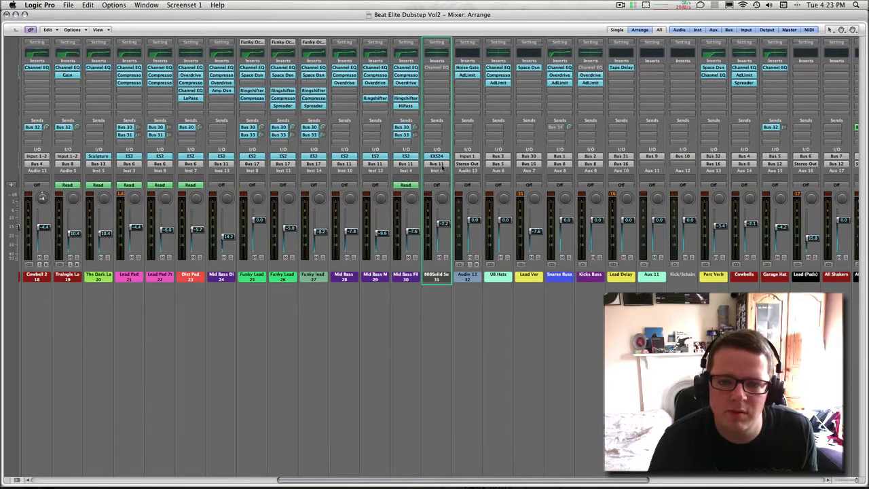
scroll(443, 168, right, 3)
scroll(738, 276, right, 15)
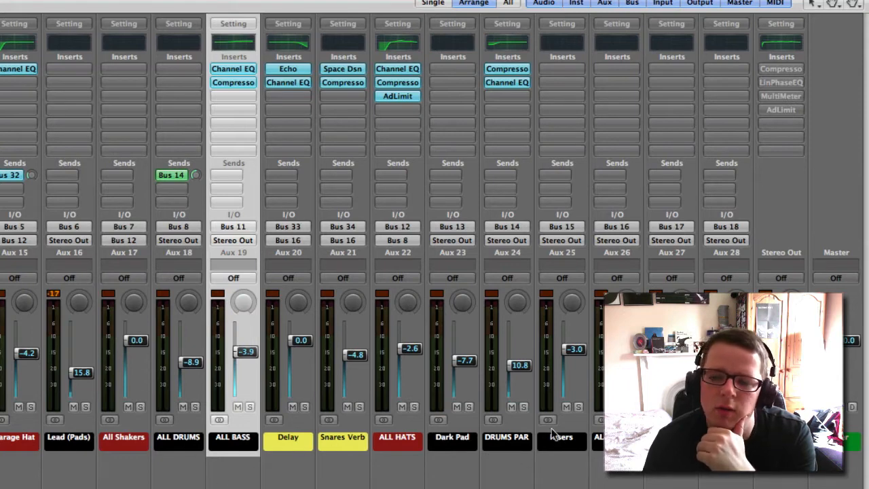
scroll(306, 272, left, 3)
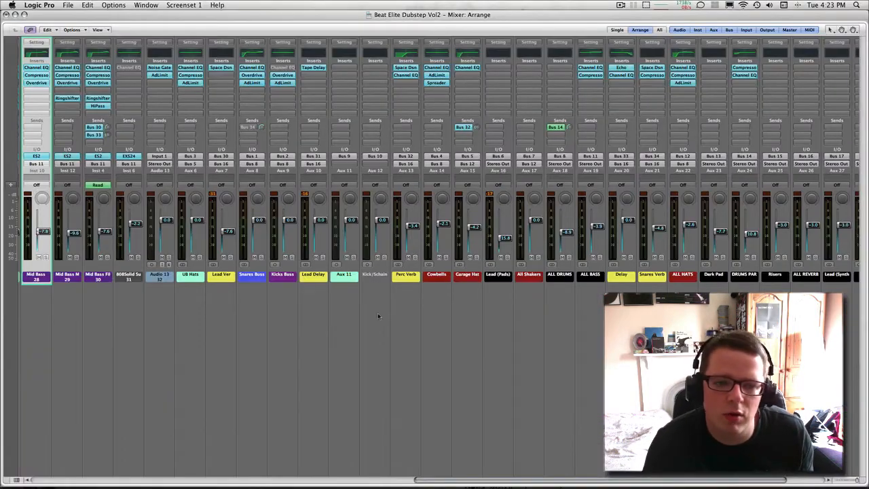
scroll(255, 321, right, 2)
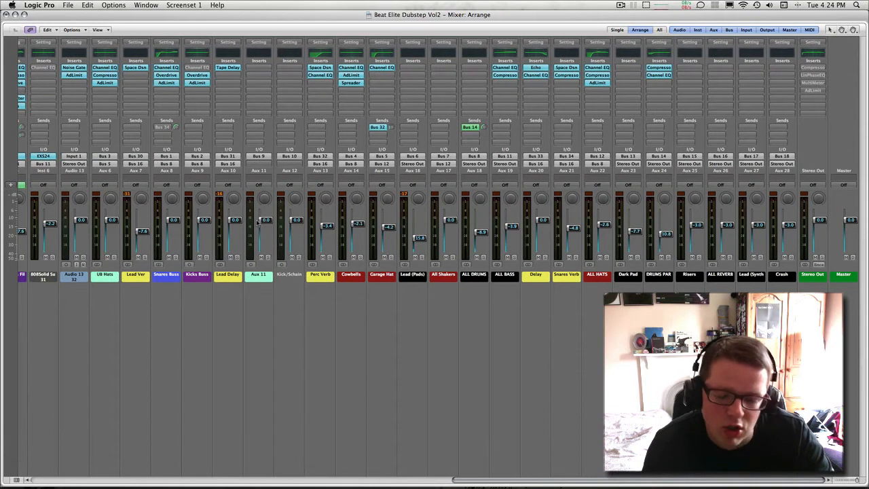
click(418, 284)
drag(473, 311, 501, 273)
click(496, 332)
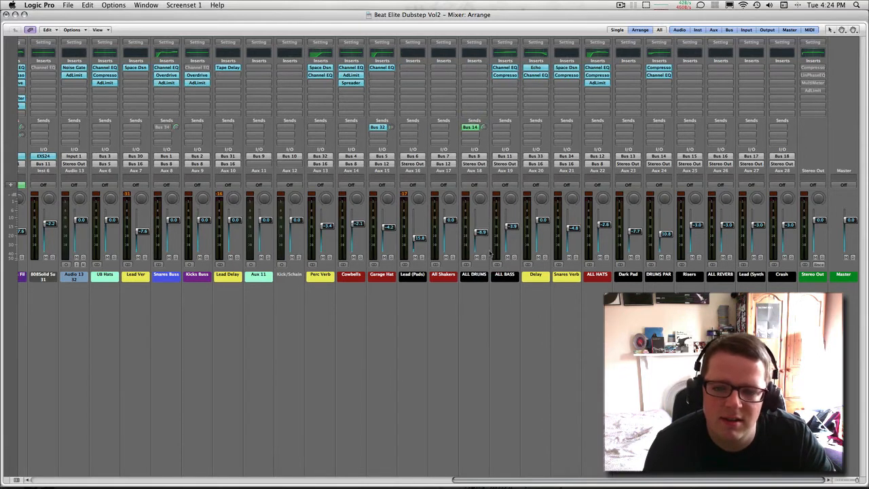
Audition the ALL DRUMS and ALL BASS buses soloed together, and ALL BASS soloed on its own
key(space)
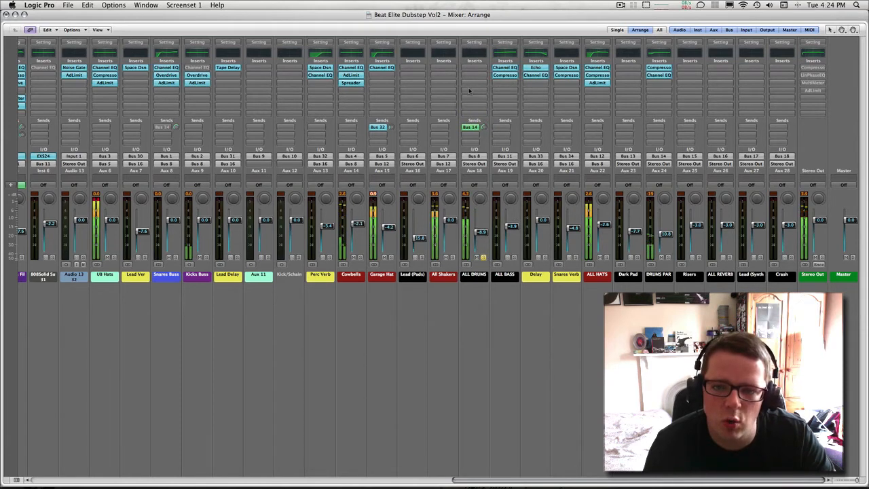
click(514, 258)
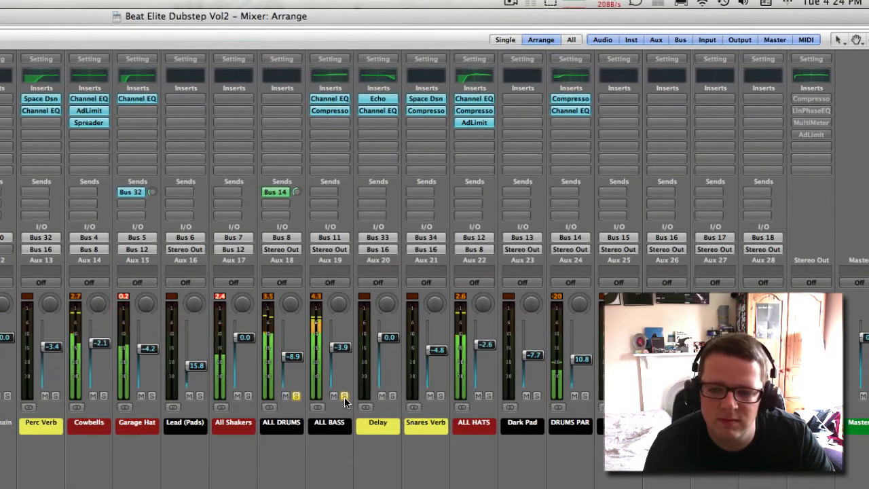
click(296, 396)
click(296, 396)
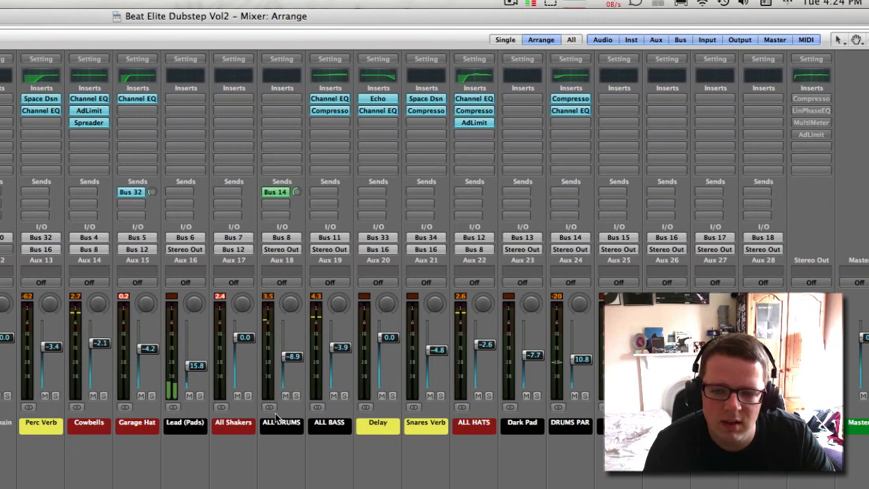
click(344, 396)
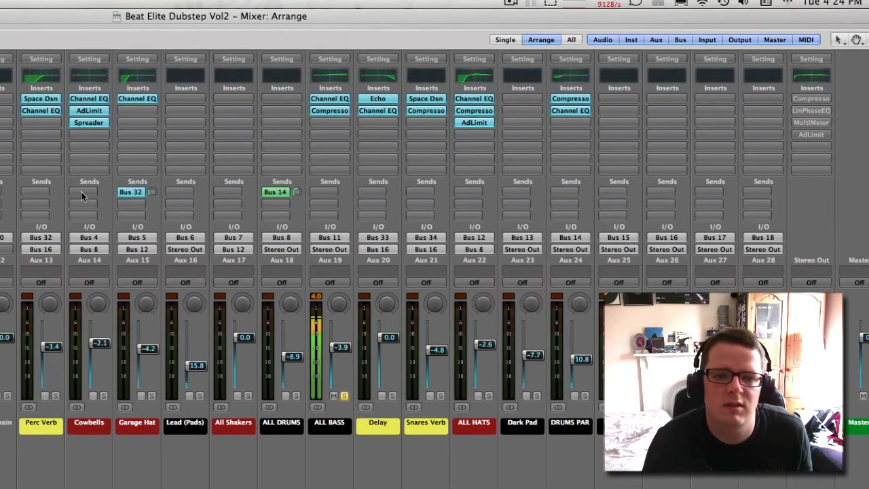
key(space)
Examine the ALL BASS bus's Channel EQ and Compressor during playback, and close the EQ to leave only the Compressor open
double_click(341, 99)
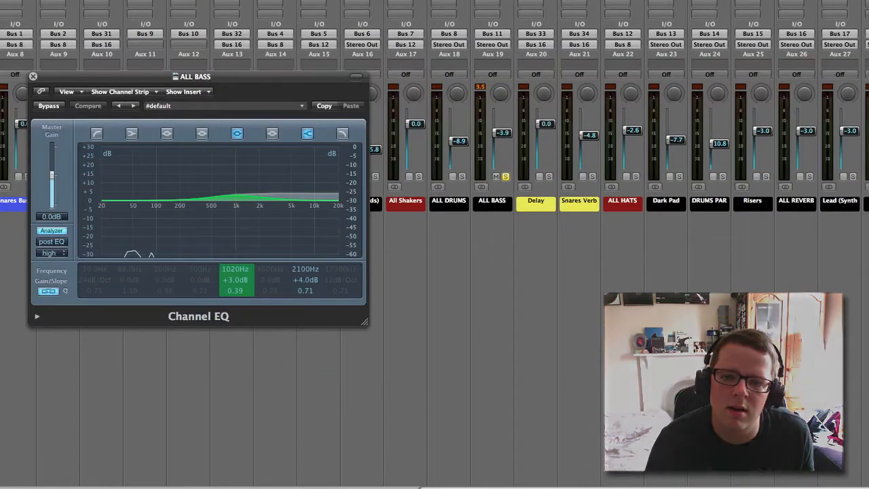
double_click(492, 2)
drag(0, 0, 636, 196)
key(space)
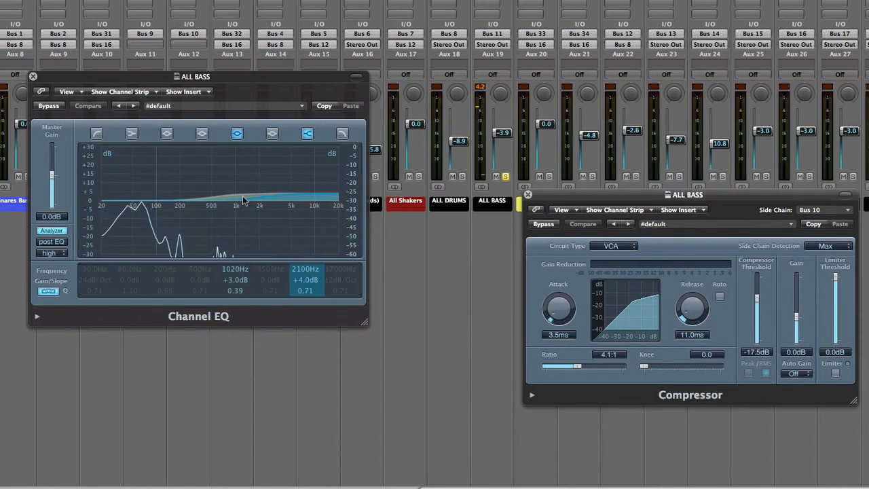
click(33, 76)
drag(552, 201, 224, 232)
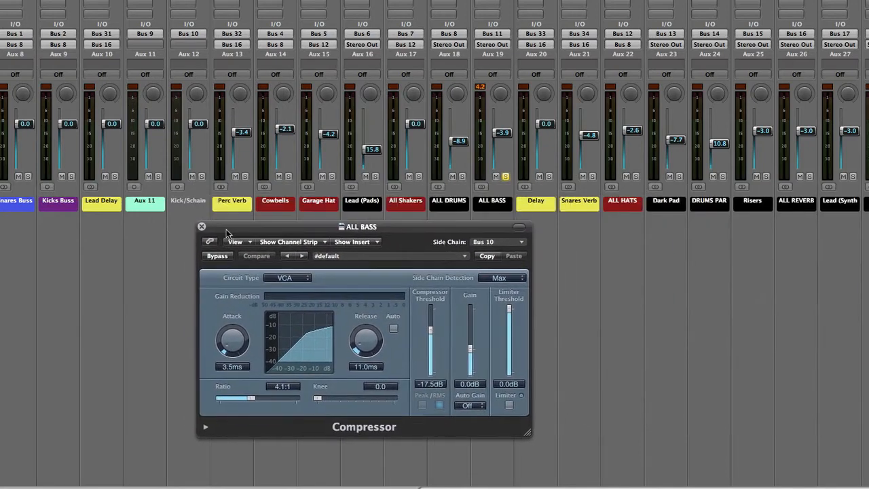
Solo the Kick/Chain channel alongside ALL BASS and play the track to observe the side-chained ALL BASS Compressor
drag(323, 243, 463, 266)
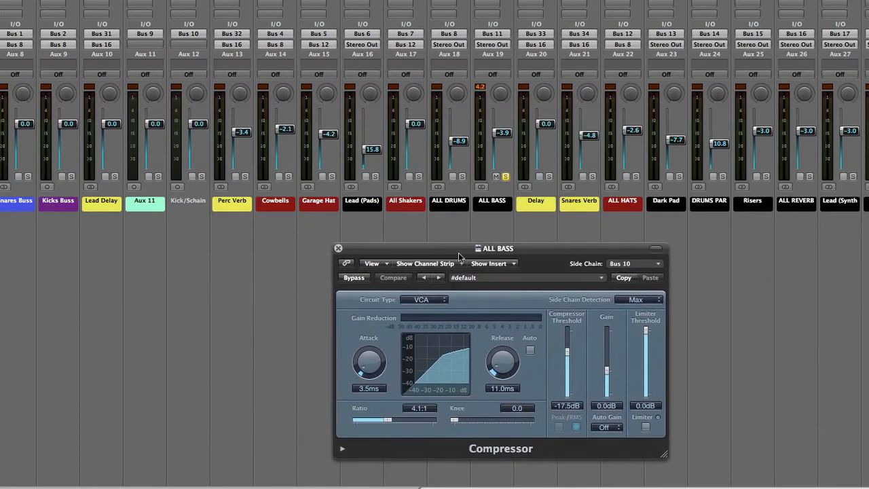
click(201, 176)
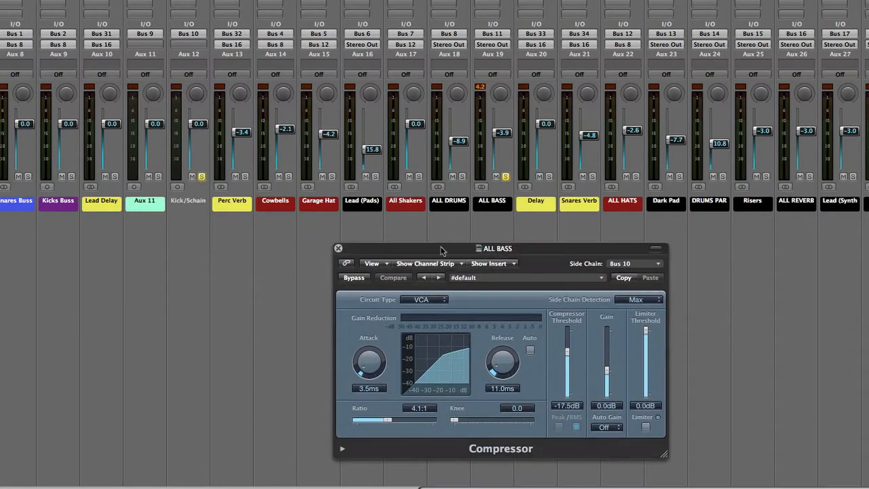
key(space)
drag(446, 247, 355, 140)
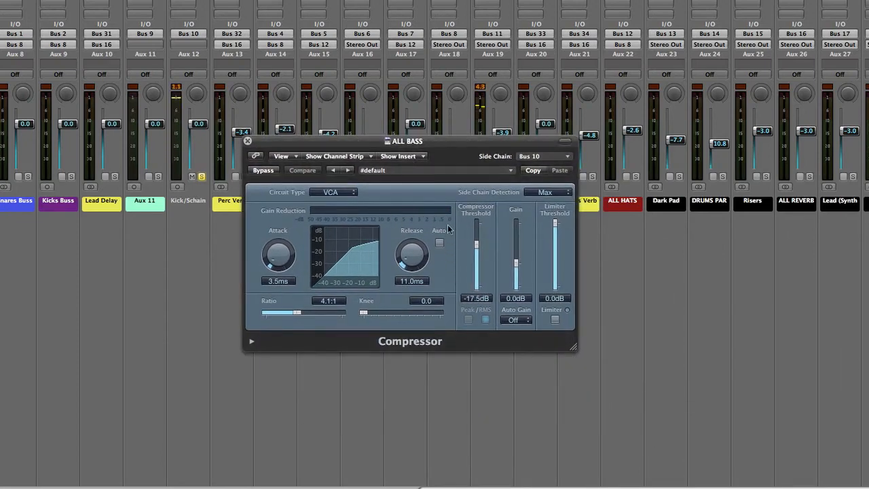
drag(363, 143, 261, 130)
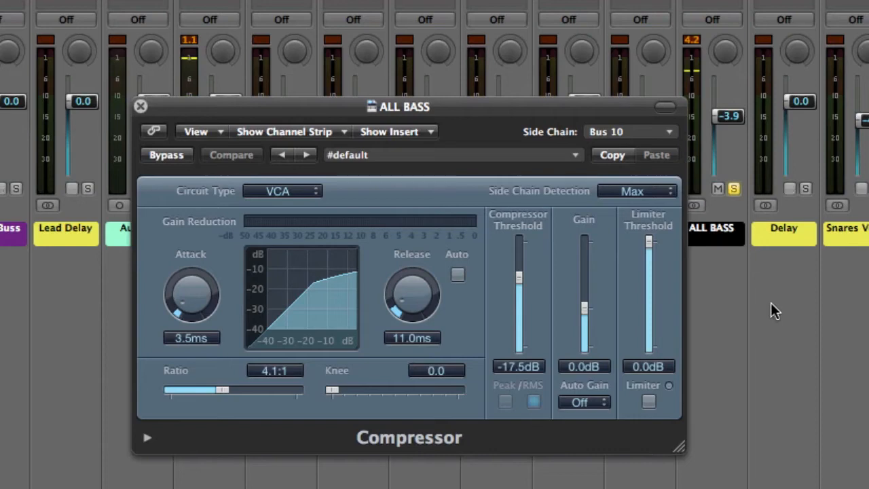
Uncover the mixer channel strips and audition the ALL DRUMS and ALL BASS buses soloed together
drag(502, 123, 484, 266)
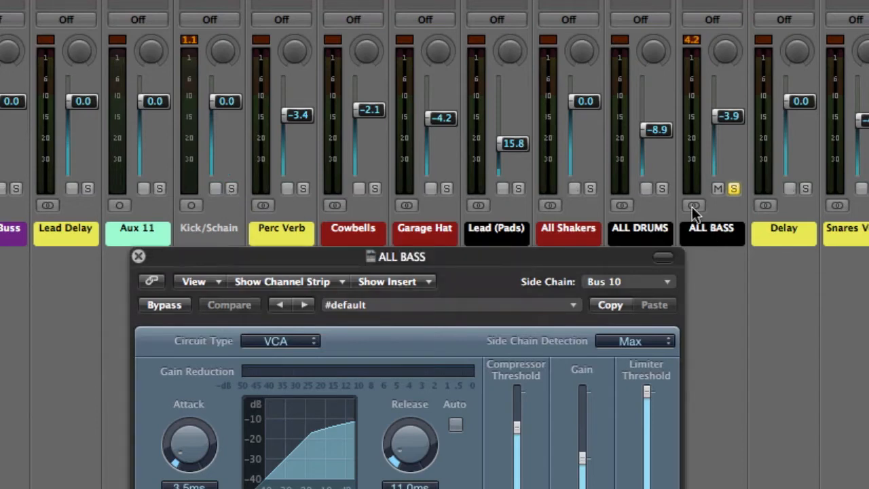
click(663, 189)
key(space)
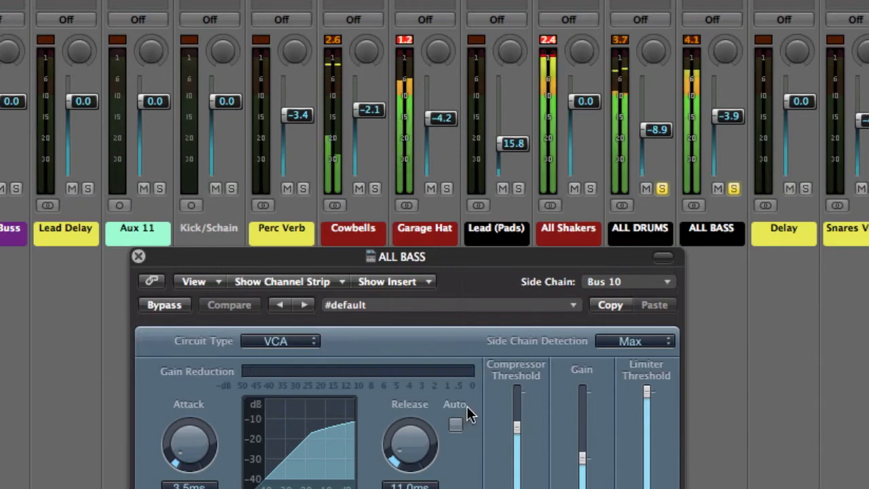
Clear the solos on ALL BASS and ALL DRUMS and close the ALL BASS Compressor
click(733, 191)
click(663, 190)
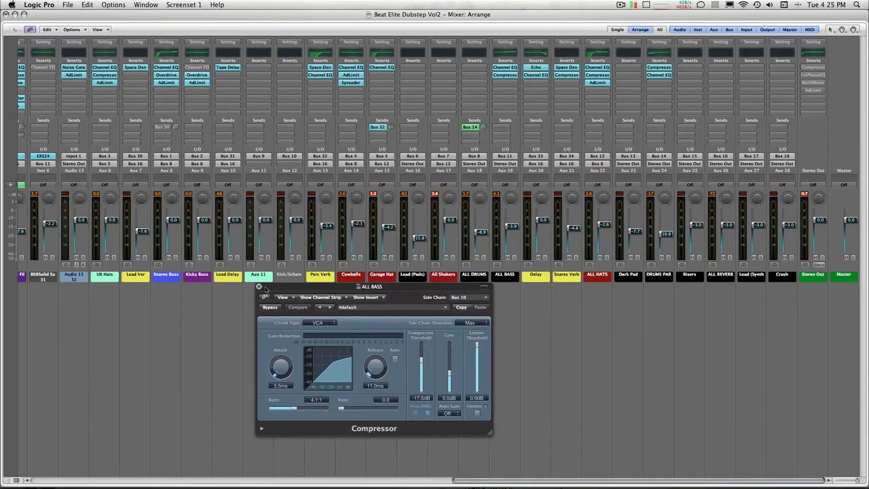
drag(262, 289, 234, 291)
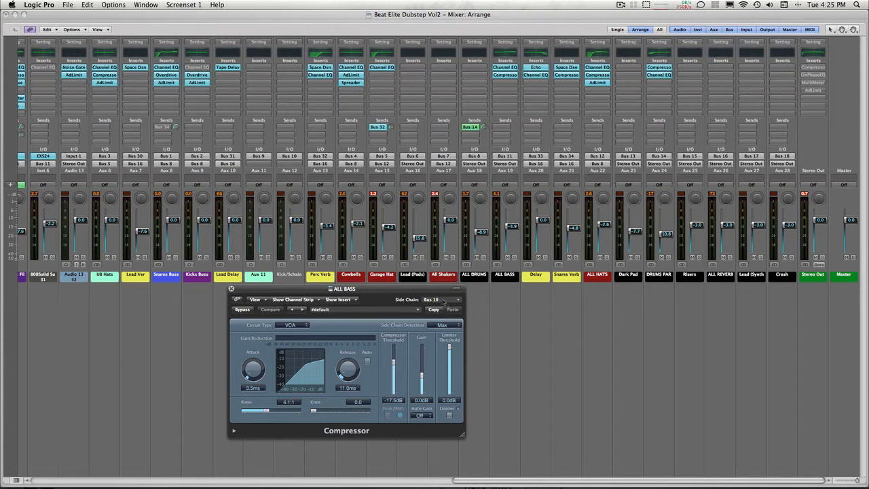
click(231, 289)
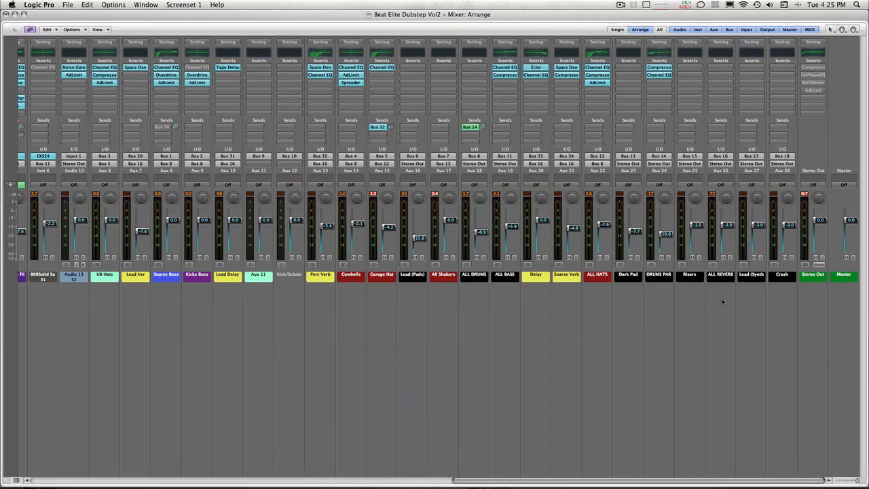
Audition the DRUMS PAR bus soloed on its own during playback, and clear its solo
click(638, 258)
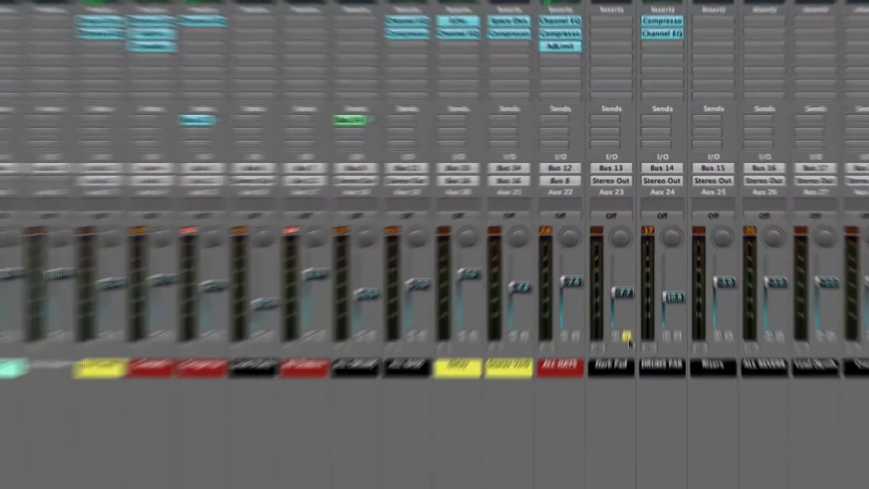
key(space)
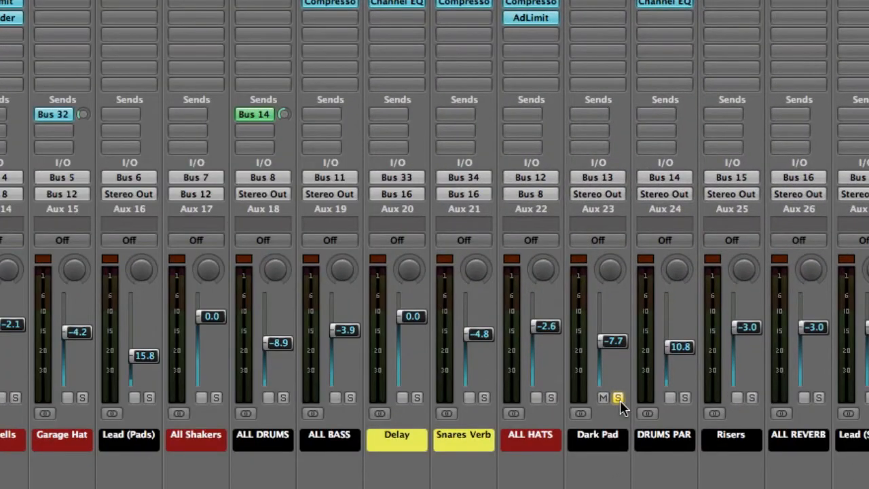
click(619, 398)
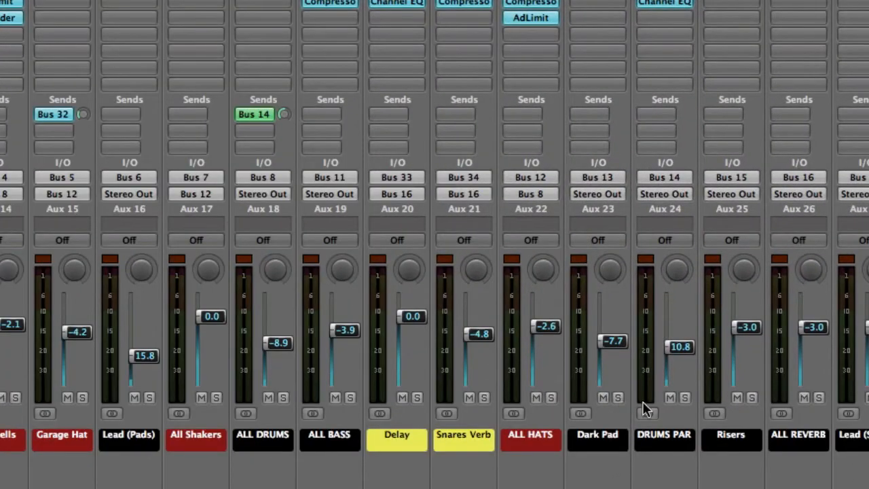
click(684, 398)
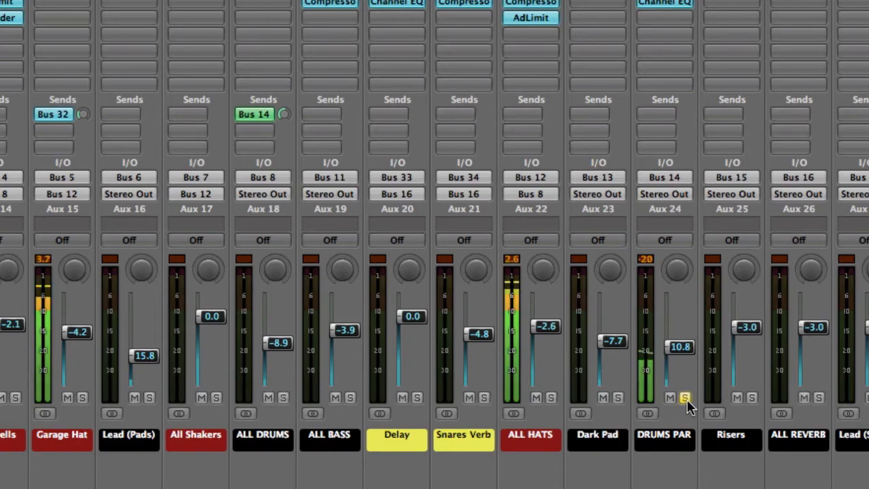
click(684, 399)
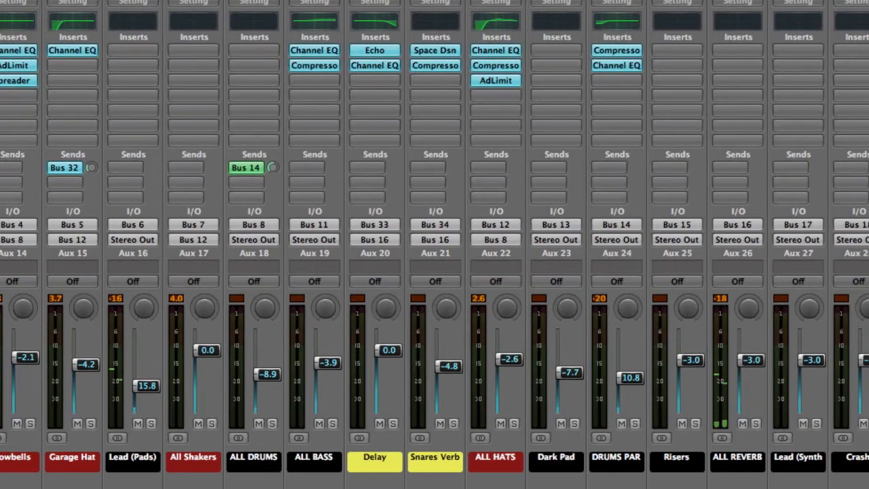
Solo ALL DRUMS and open the Compressor on the DRUMS PAR bus, placing it below the channel strips
click(272, 424)
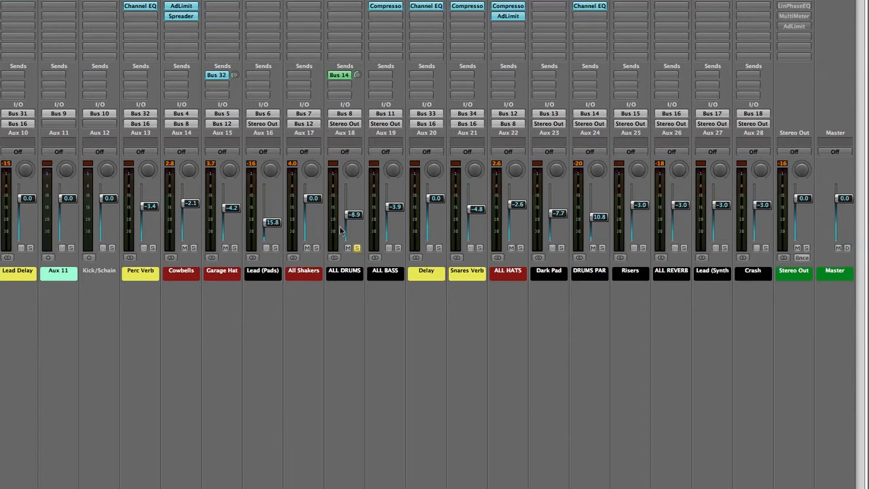
double_click(588, 1)
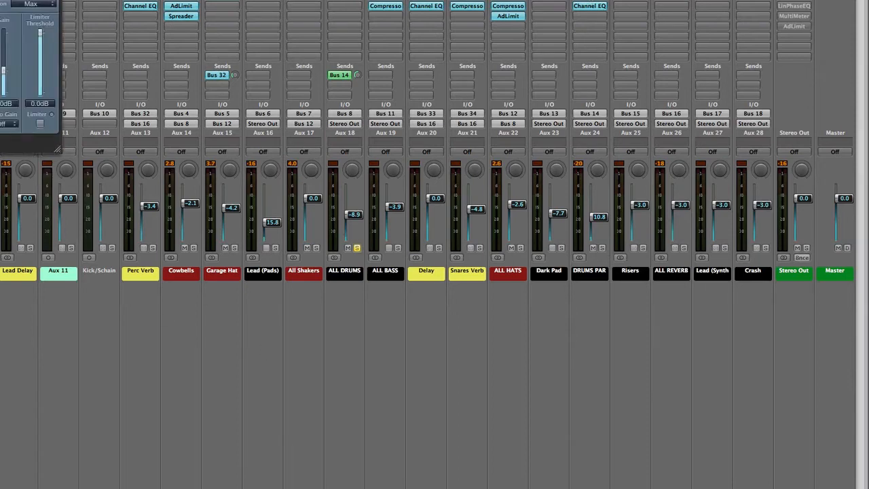
drag(0, 0, 504, 297)
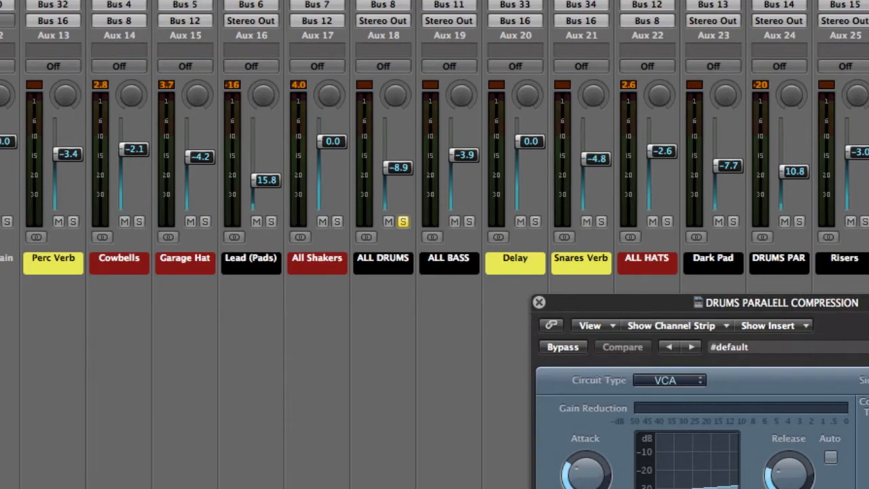
Solo DRUMS PAR instead of ALL DRUMS and play it while watching its Compressor's gain reduction
click(799, 222)
click(403, 223)
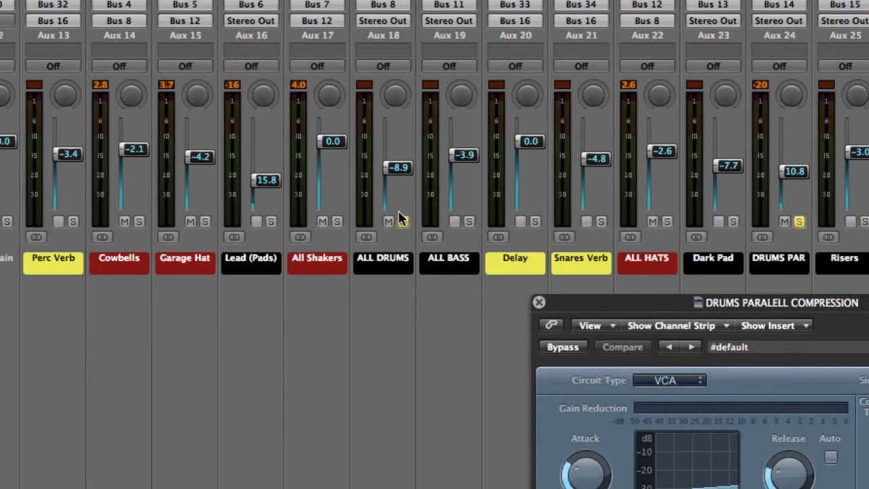
key(space)
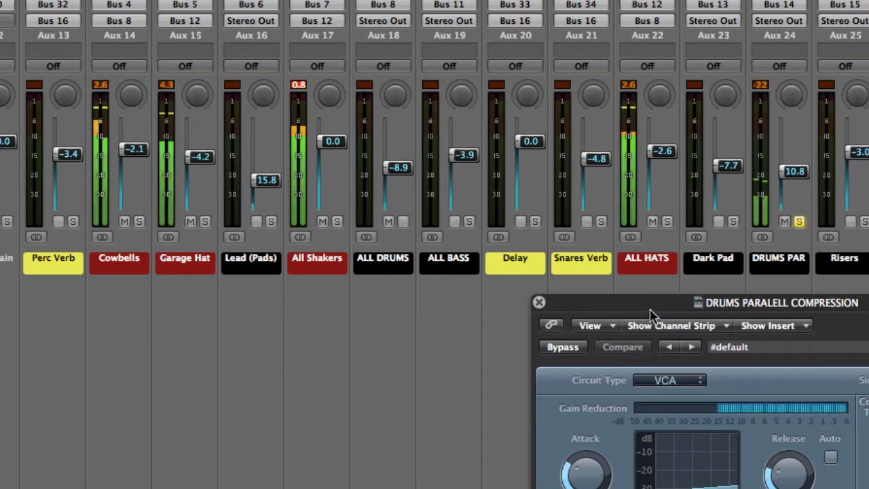
drag(650, 309, 426, 230)
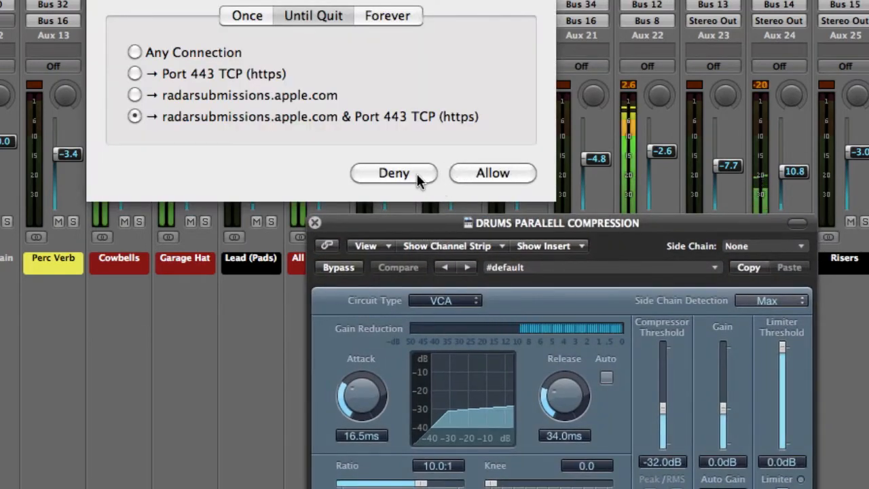
Deny the connection request to radarsubmissions.apple.com and move the Compressor window clear of the mixer channels
click(417, 174)
drag(443, 224, 162, 120)
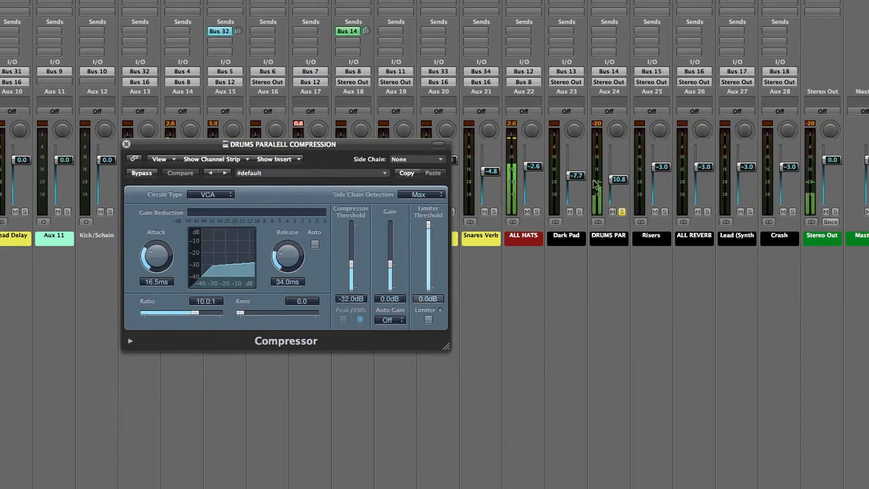
drag(195, 144, 298, 274)
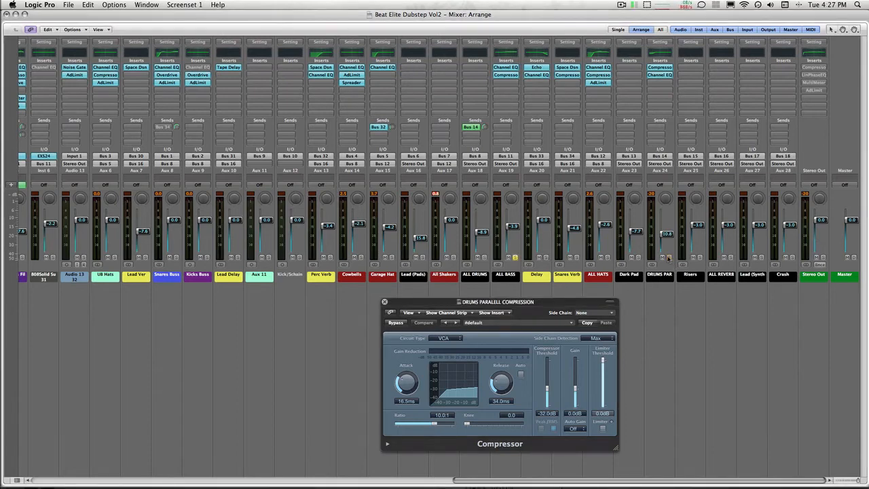
Set a cycle range over Drop 1 and Drop 2, from bar 21 to bar 85, and play it
key(space)
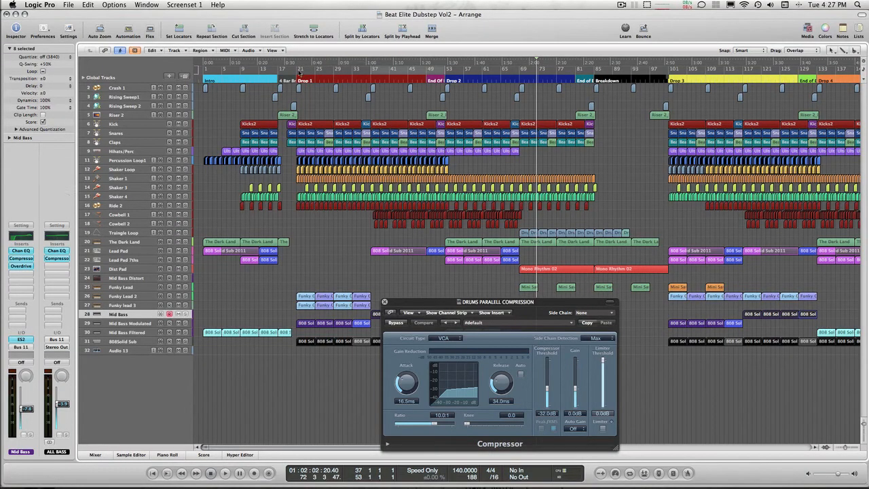
drag(366, 81, 595, 68)
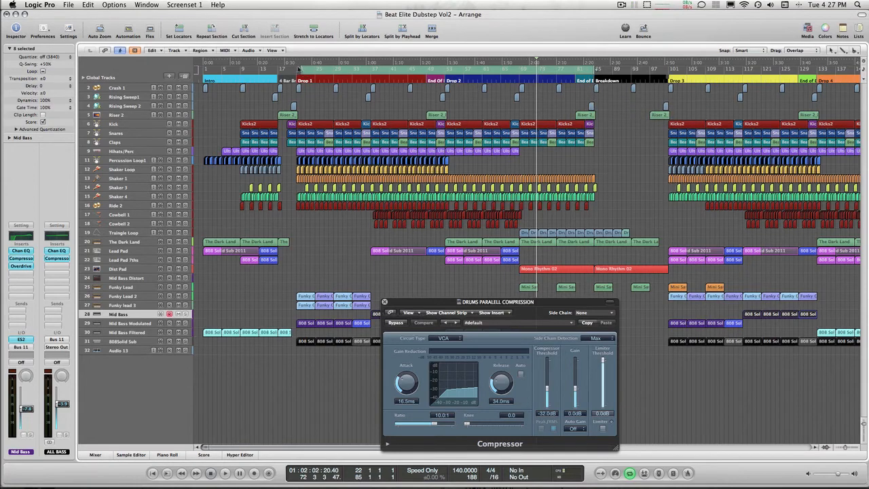
key(space)
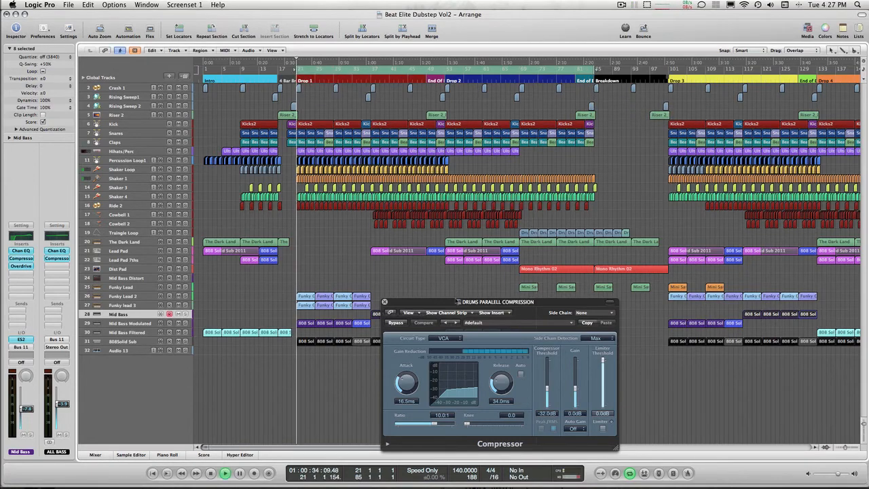
Compare the drums with the DRUMS PAR Compressor bypassed and active, and close the Compressor
drag(399, 324, 444, 226)
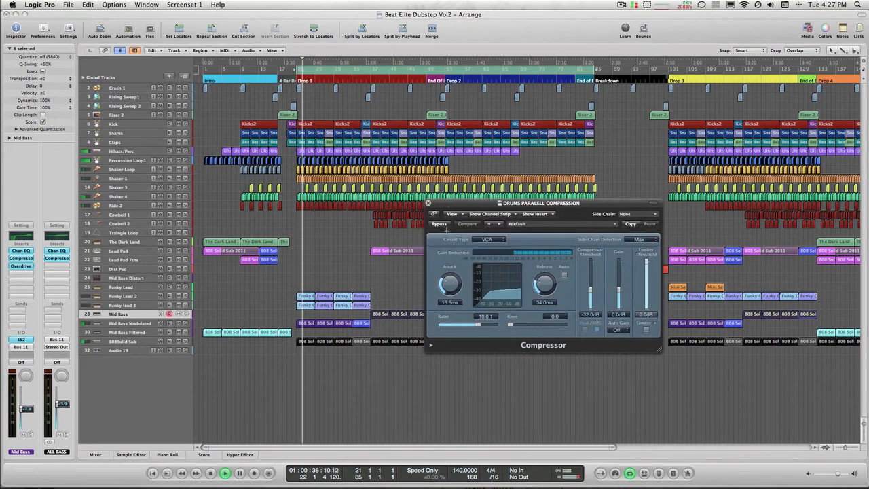
click(442, 225)
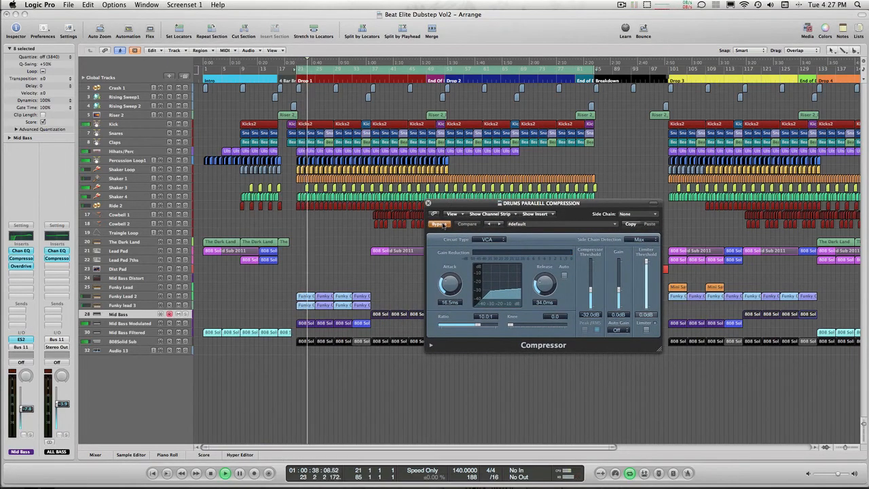
key(x)
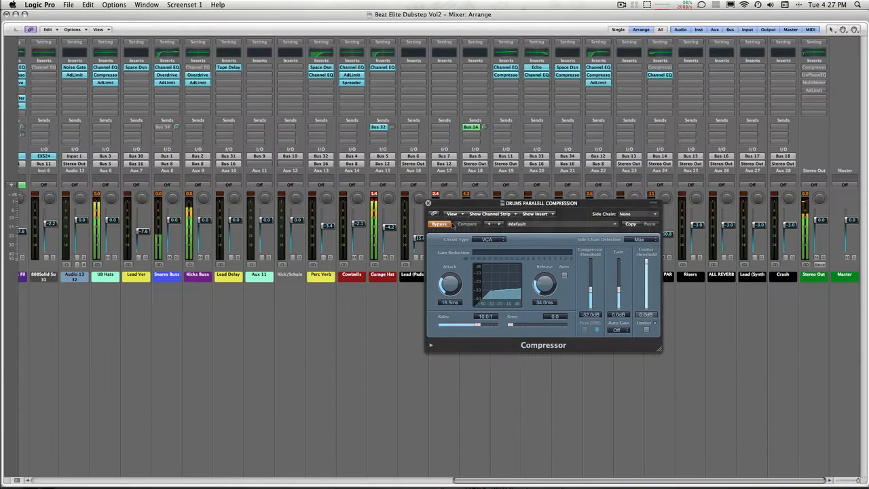
click(439, 224)
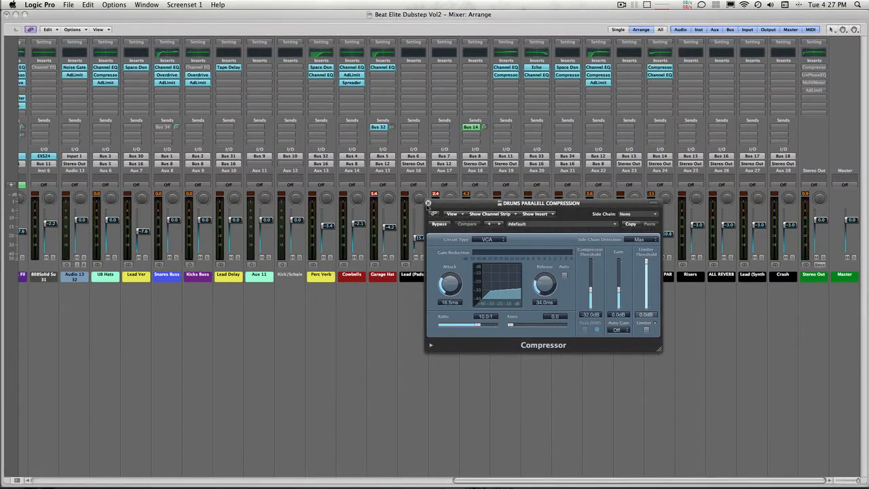
click(428, 203)
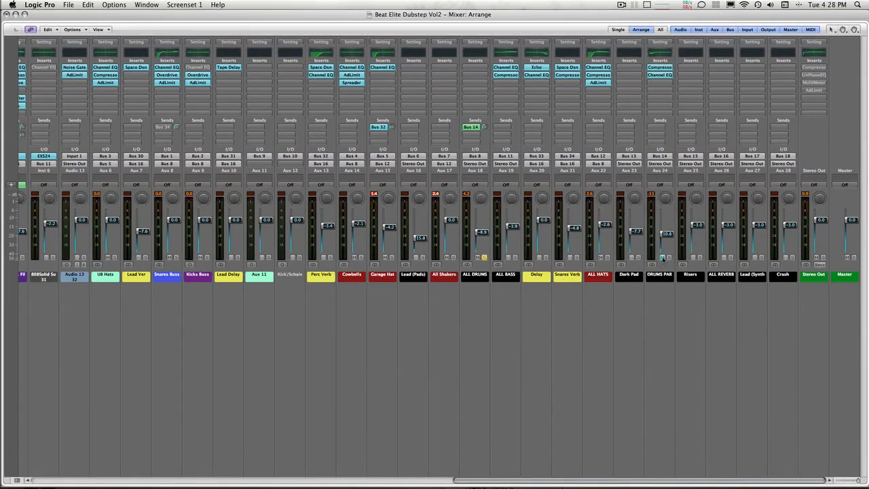
Play ALL DRUMS soloed and examine the Channel EQ on the DRUMS PAR bus, closing the EQ when done
key(space)
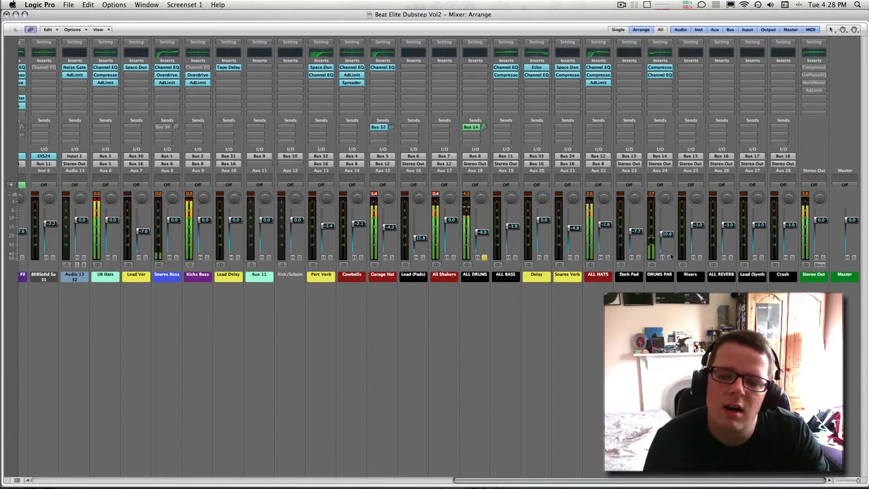
click(663, 75)
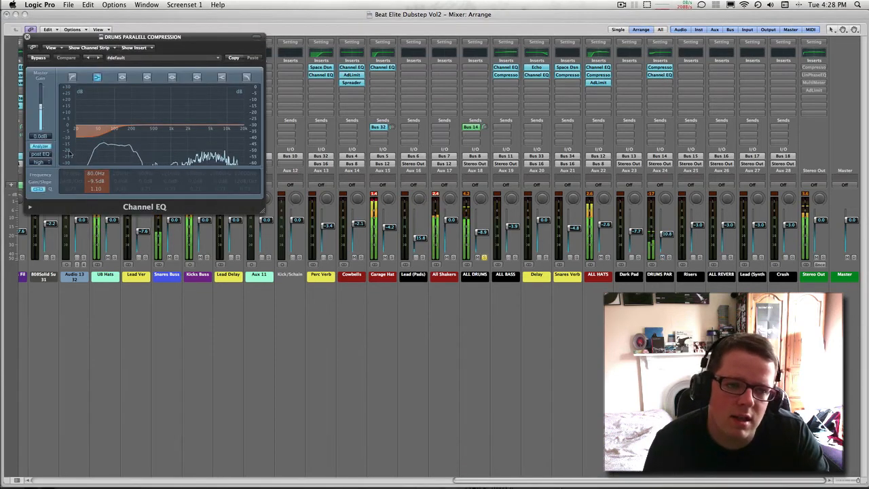
click(27, 37)
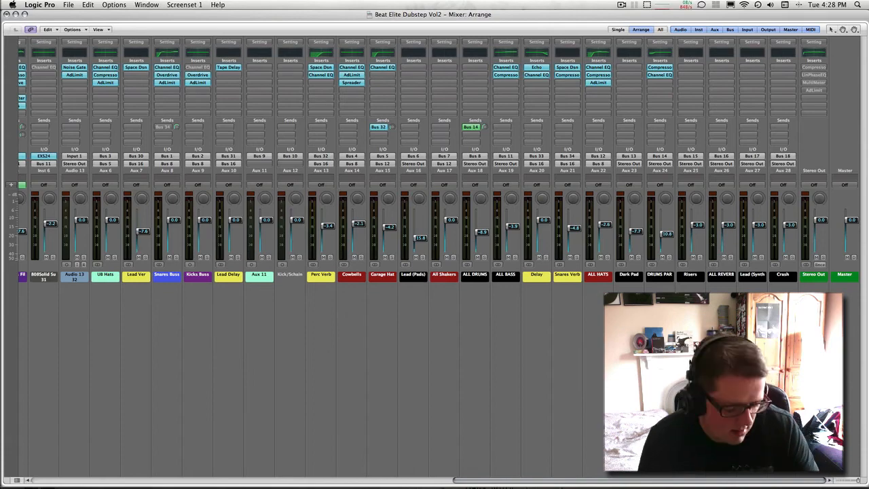
Close the mixer to return to the arrangement, and turn off the cycle range with no regions selected
key(super+w)
click(460, 287)
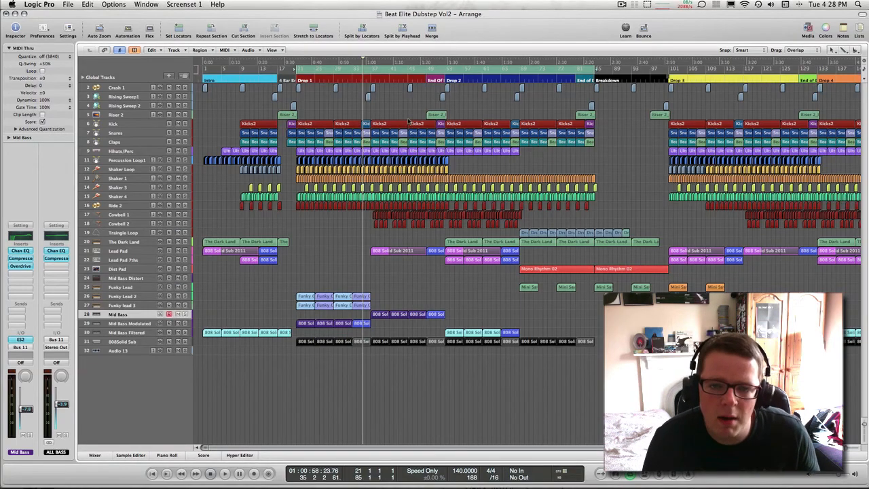
click(376, 73)
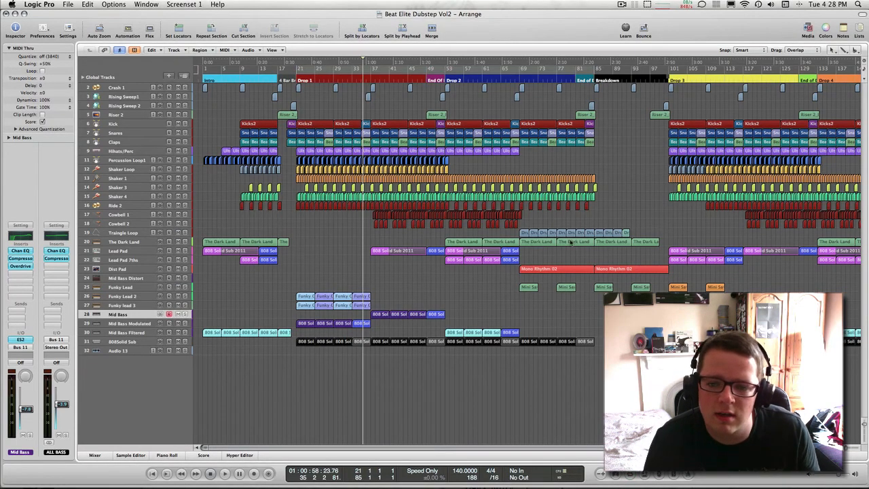
Solo the two Mono Rhythm 02 regions on the Dist Pad track and play them in a cycle range from bar 69 to bar 101
drag(479, 275, 603, 269)
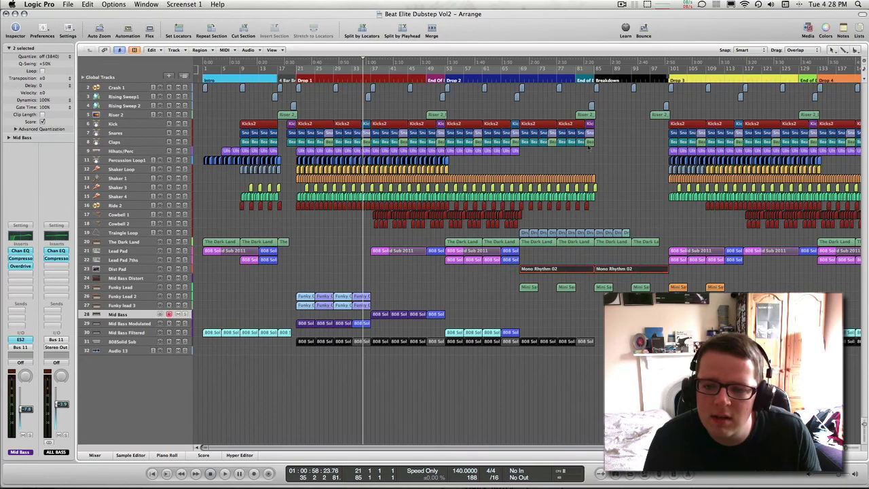
key(s)
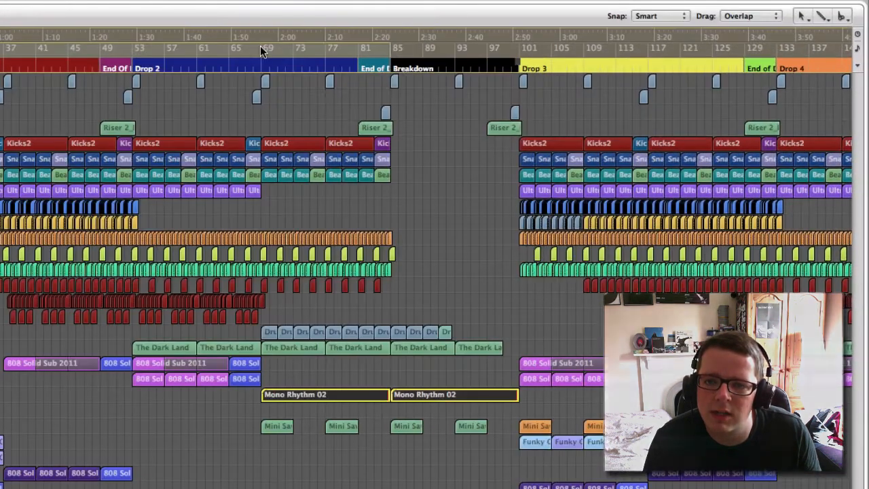
drag(262, 52, 524, 86)
key(space)
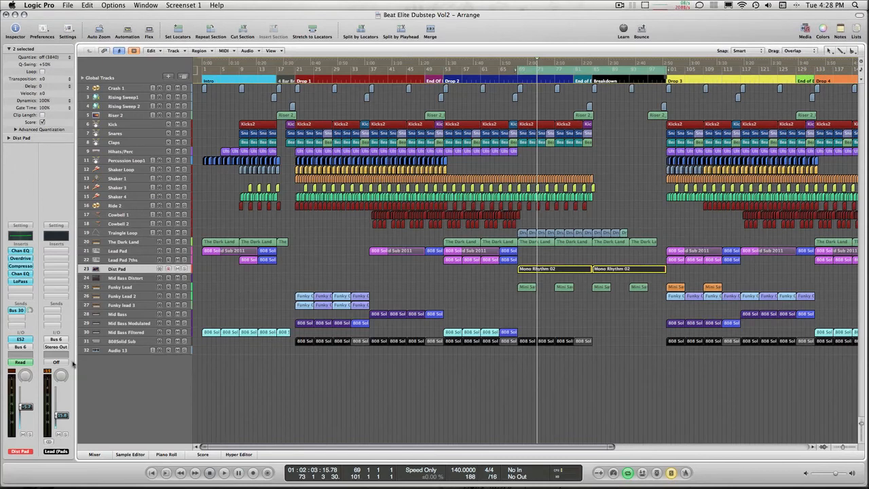
Bypass the Dist Pad's Bus 30 send and all its insert effects, and open its ES2 synth clear of the channel strip
click(17, 311)
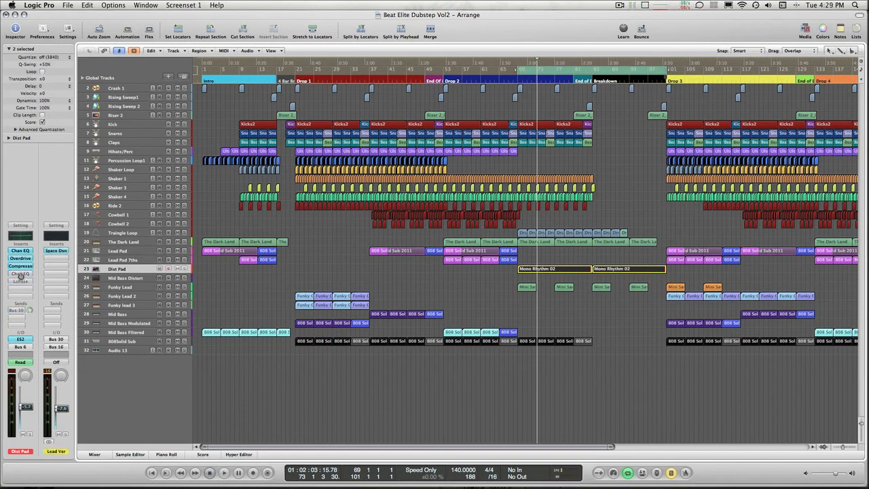
click(23, 340)
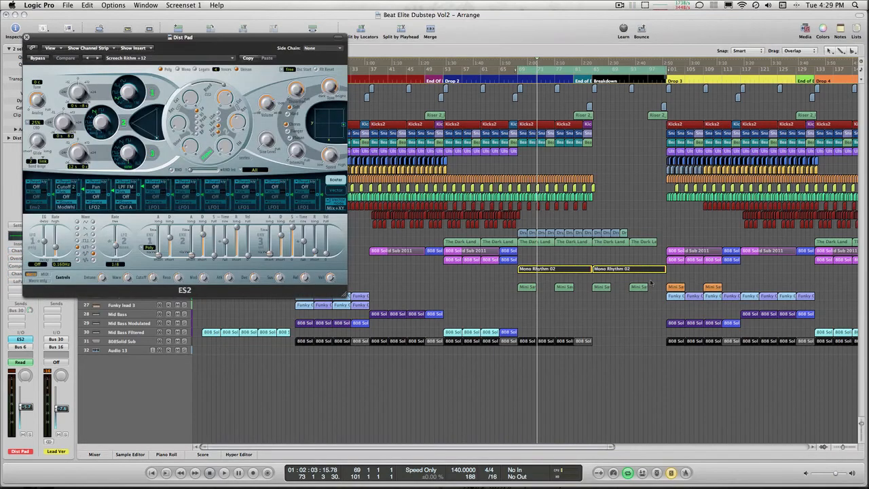
drag(68, 38, 188, 77)
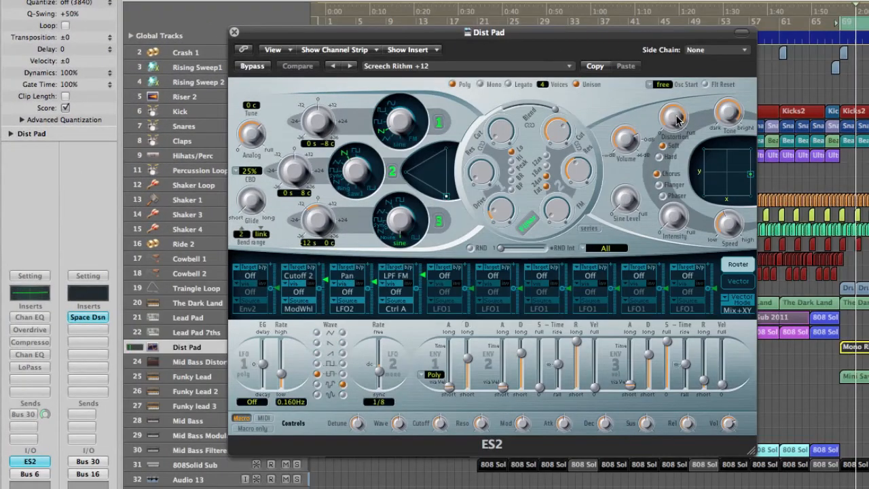
Compare the Dist Pad sound with the ES2 Distortion turned fully down and raised again
drag(675, 119, 678, 118)
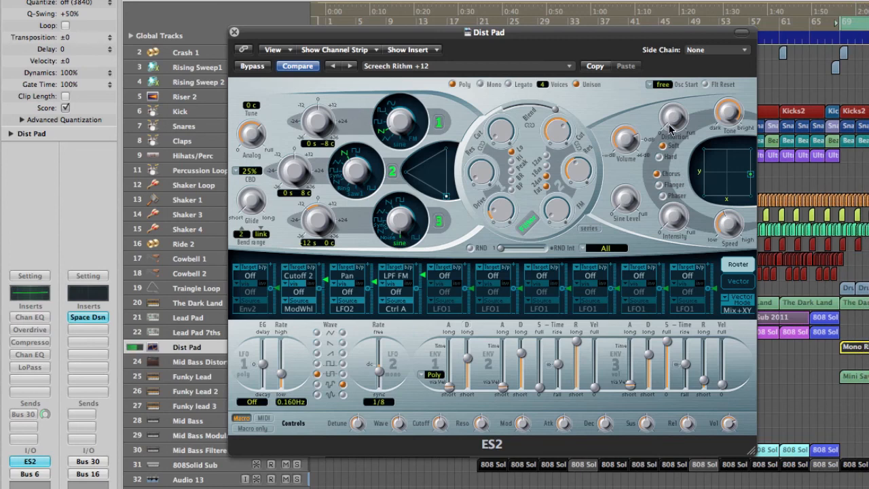
drag(678, 122, 678, 99)
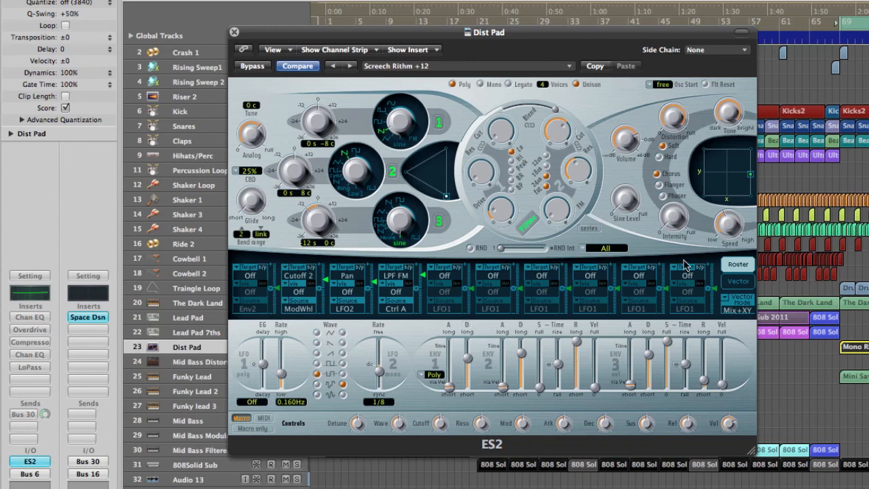